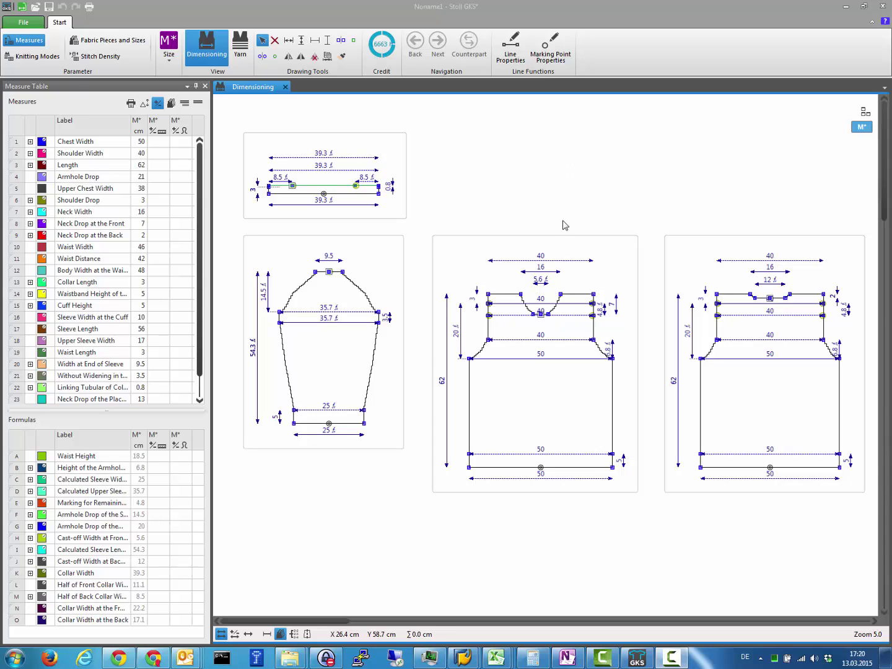
# Reposition the Front fabric piece between the Sleeve and Back pieces.
pyautogui.moveTo(567, 245)
pyautogui.moveTo(566, 245); pyautogui.dragTo(456, 286)
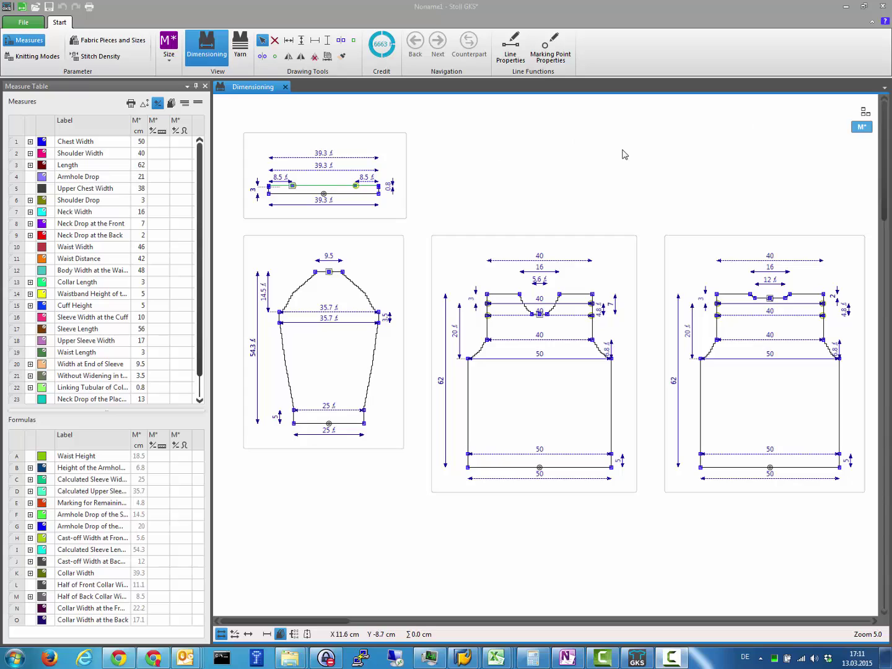
# Cycle through the display modes for the fabric pieces' names and frames.
pyautogui.press('j')
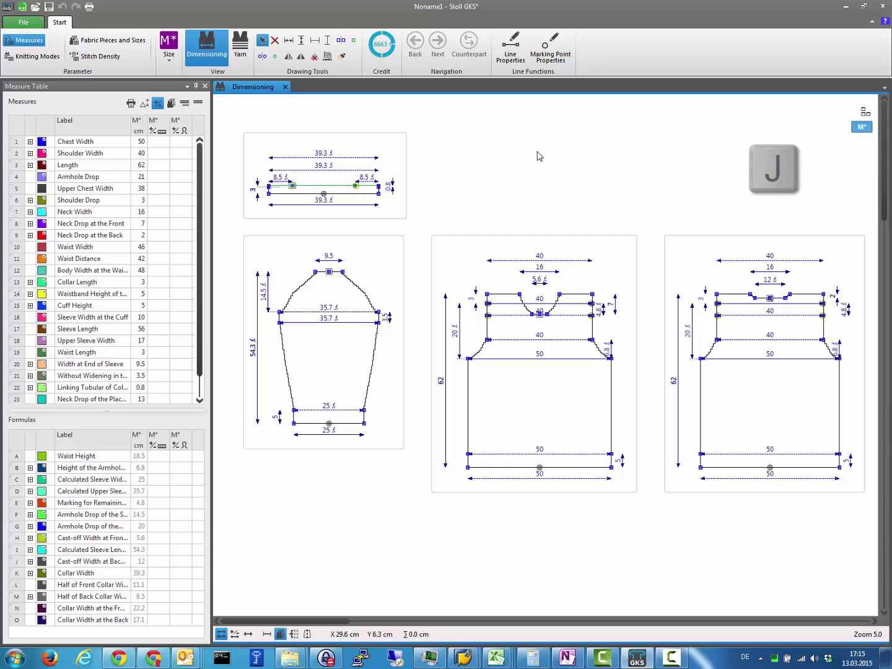
pyautogui.press('j')
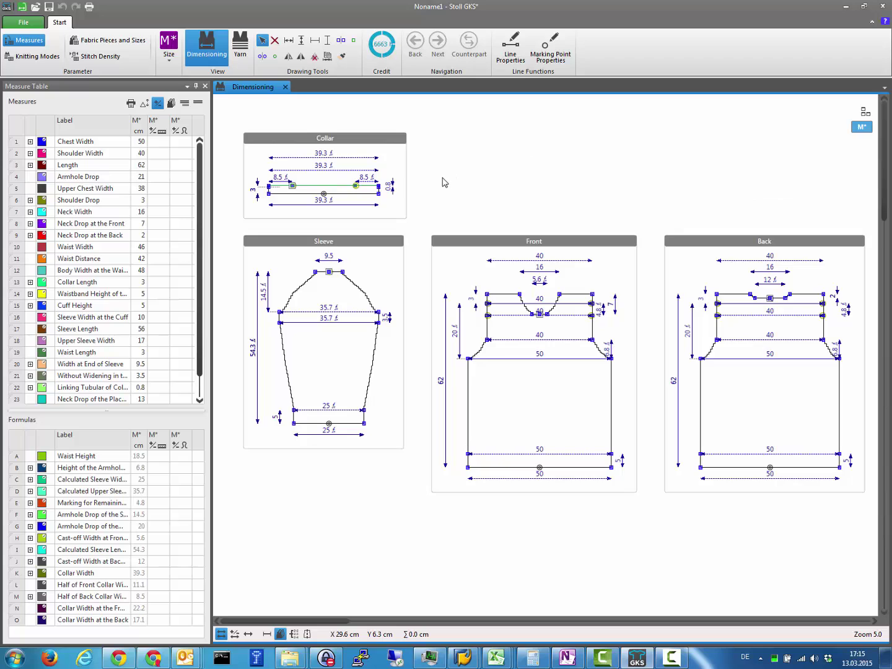
pyautogui.press('j')
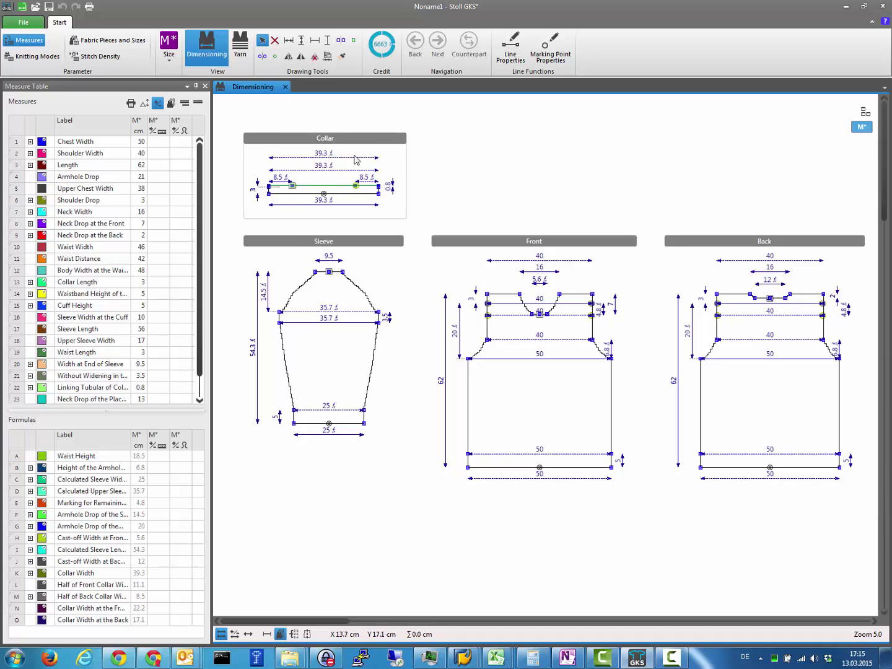
pyautogui.press('j')
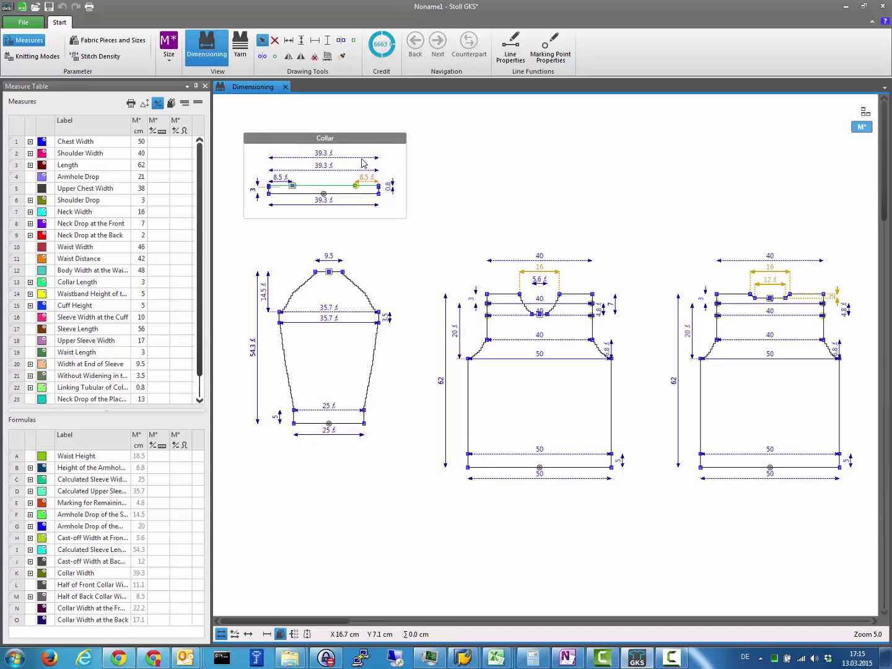
pyautogui.press('j')
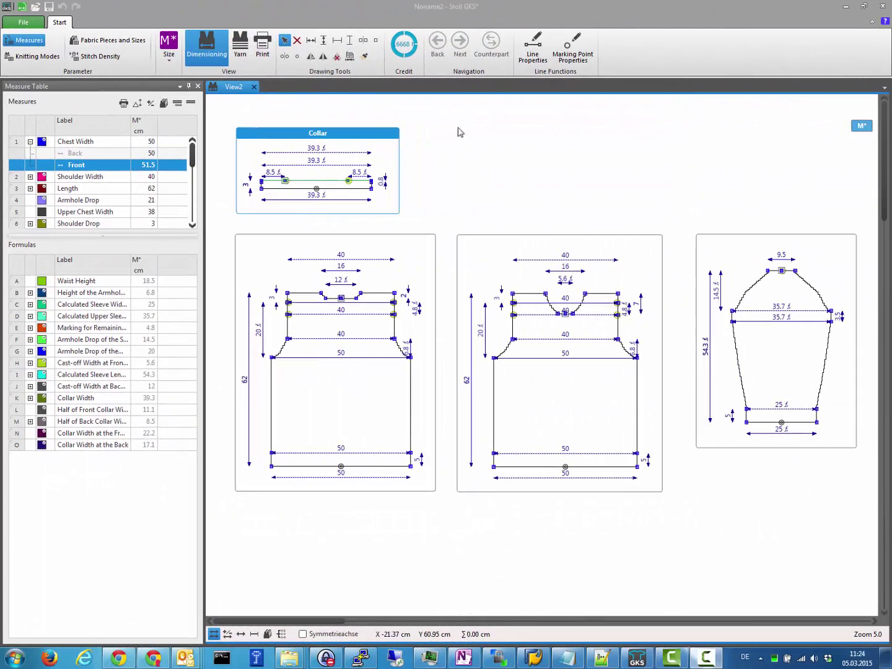
# Adjust the position of the Collar piece slightly above the body pieces in the dimensioning view.
pyautogui.click(484, 153)
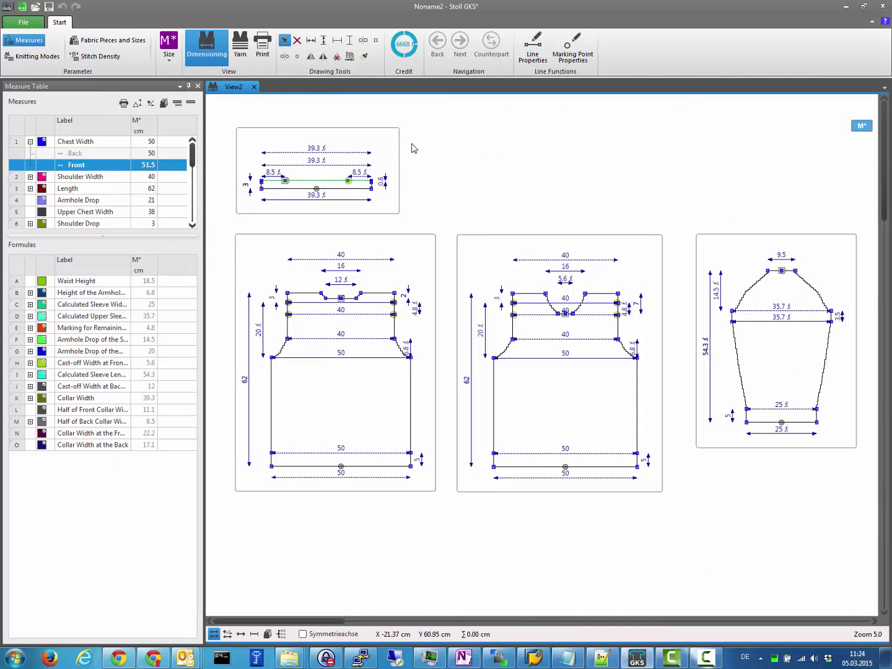
pyautogui.moveTo(355, 137)
pyautogui.mouseDown()
pyautogui.moveTo(581, 137)
pyautogui.moveTo(353, 136)
pyautogui.mouseUp()
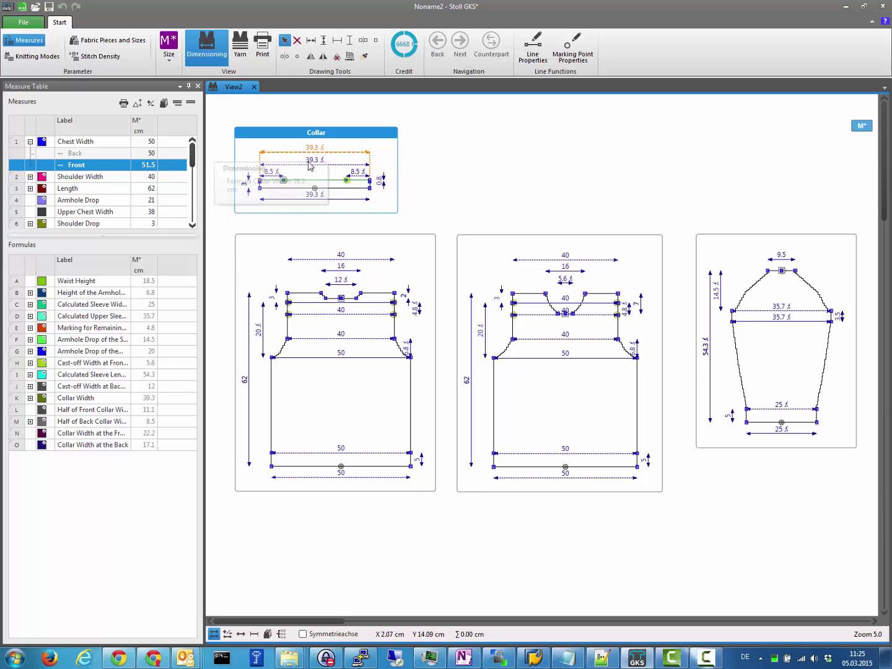
pyautogui.click(272, 174)
pyautogui.click(302, 200)
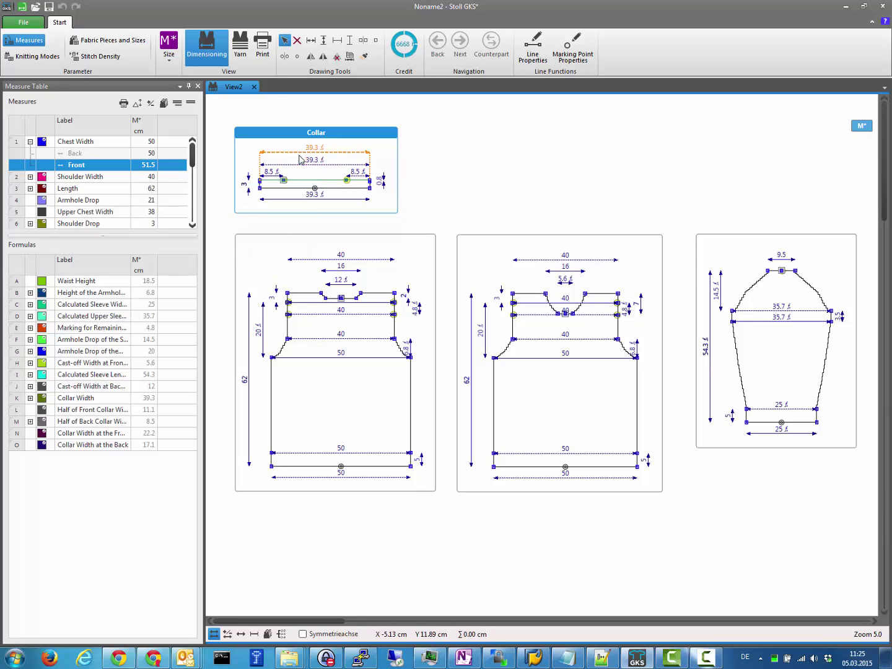
pyautogui.moveTo(383, 155)
pyautogui.mouseDown(button='middle')
pyautogui.moveTo(613, 156)
pyautogui.moveTo(387, 155)
pyautogui.mouseUp(button='middle')
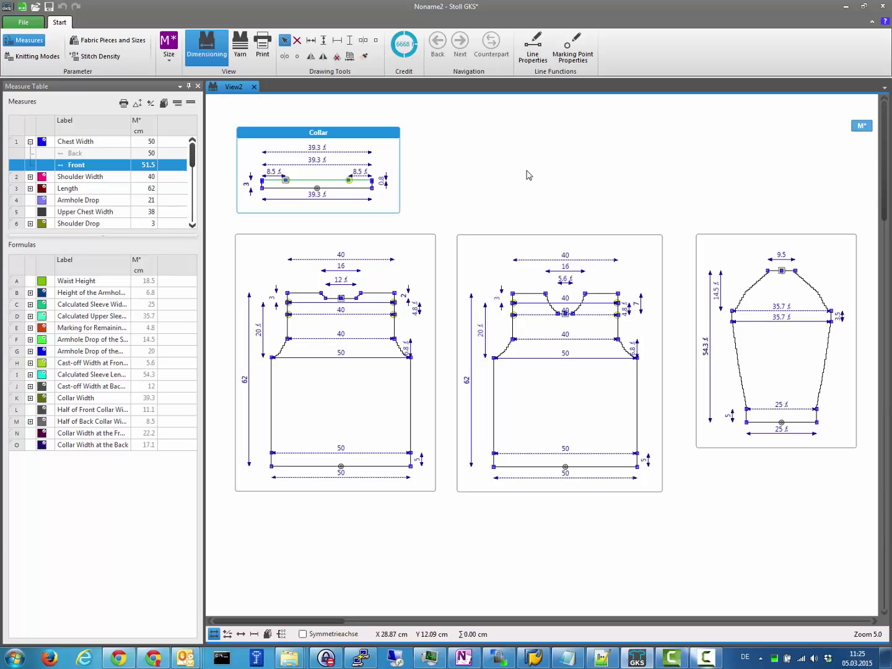
pyautogui.keyDown('ctrl'); pyautogui.keyDown('shift'); pyautogui.click(514, 191); pyautogui.keyUp('shift'); pyautogui.keyUp('ctrl')
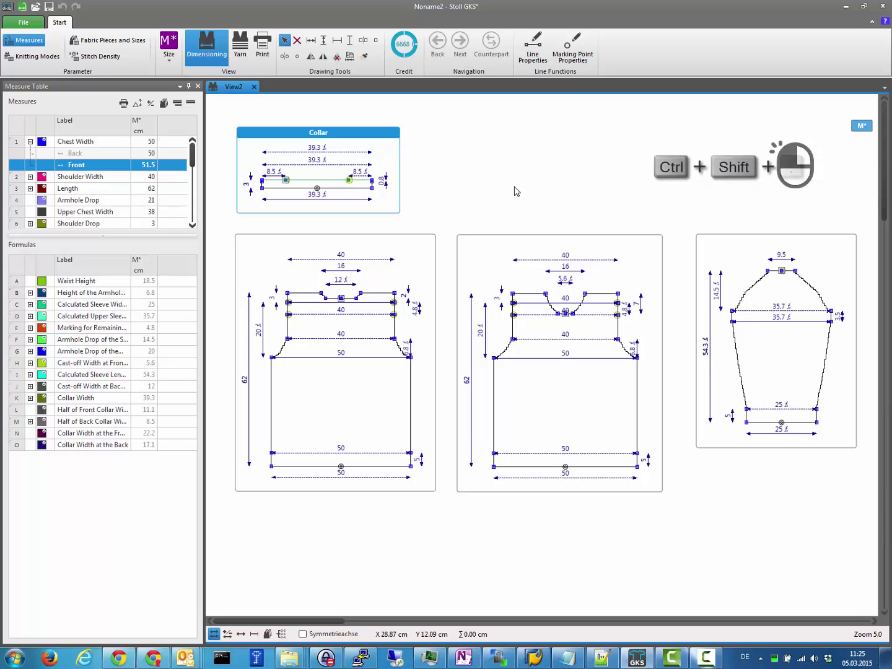
pyautogui.moveTo(404, 155)
pyautogui.keyDown('ctrl'); pyautogui.keyDown('shift'); pyautogui.mouseDown()
pyautogui.moveTo(573, 159)
pyautogui.moveTo(409, 158)
pyautogui.mouseUp(); pyautogui.keyUp('shift'); pyautogui.keyUp('ctrl')
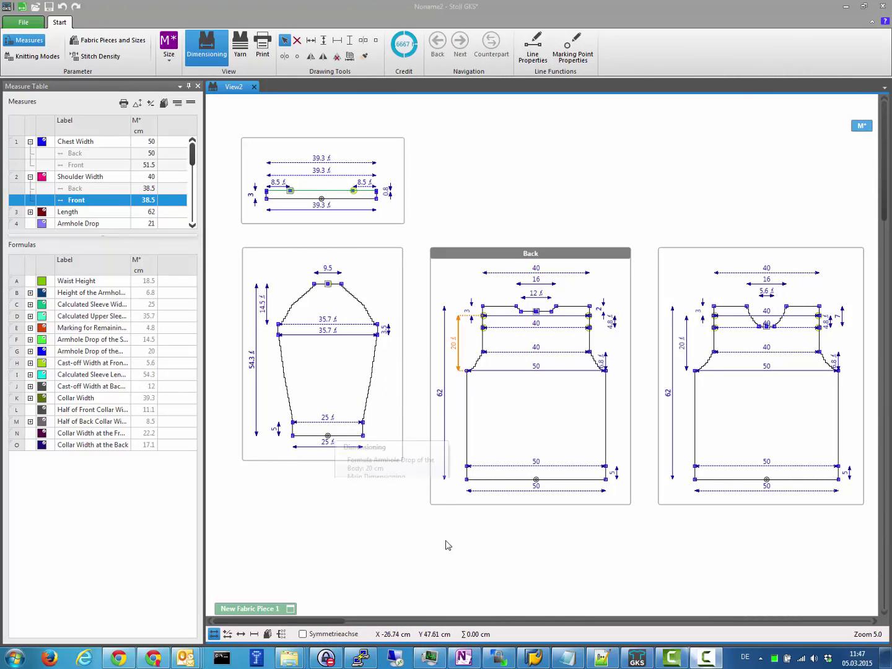
# Restore the minimized New Fabric Piece 1 and add a horizontal dimension between its upper-left and upper-right corners.
pyautogui.click(291, 609)
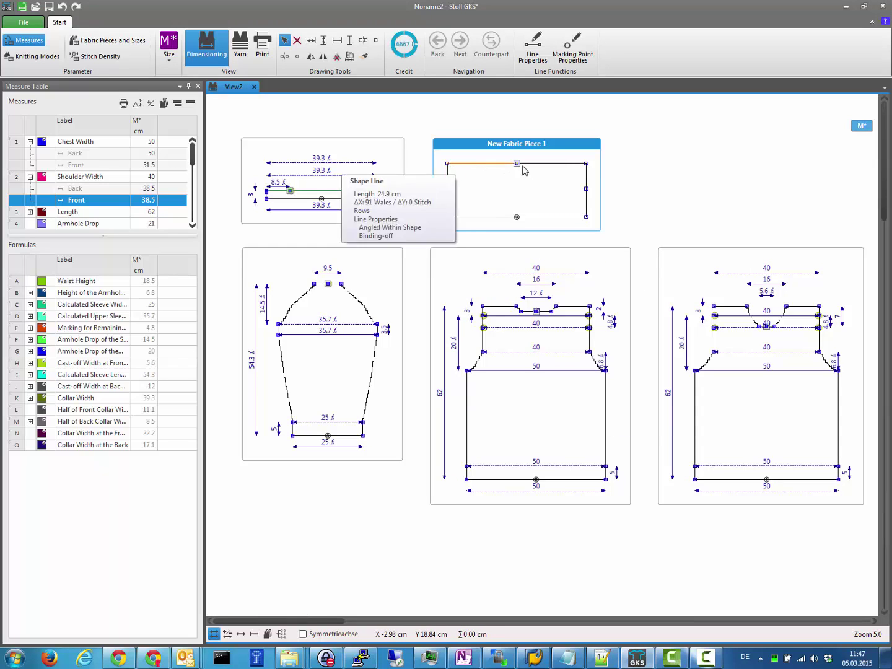
pyautogui.rightClick(447, 163)
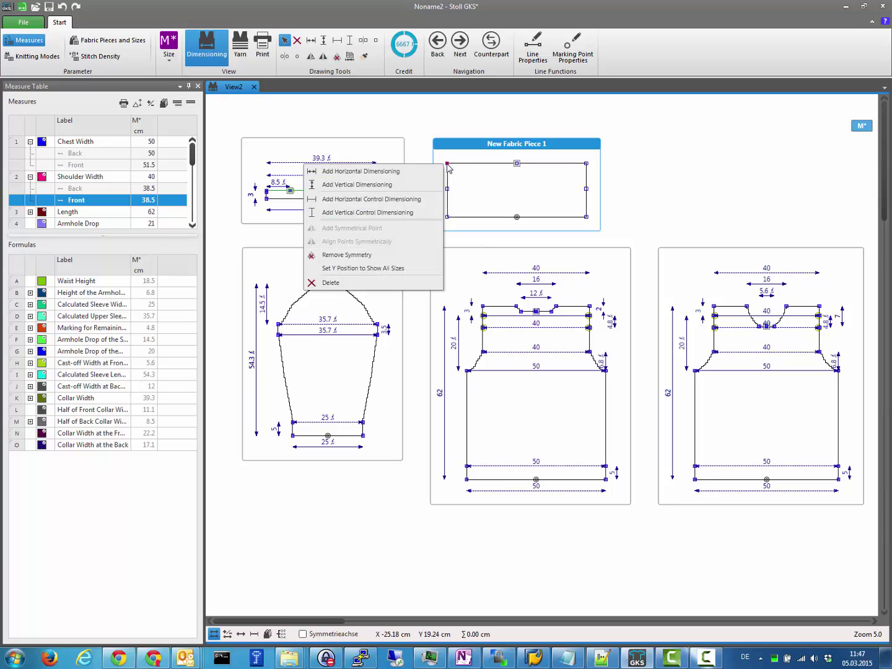
pyautogui.click(398, 172)
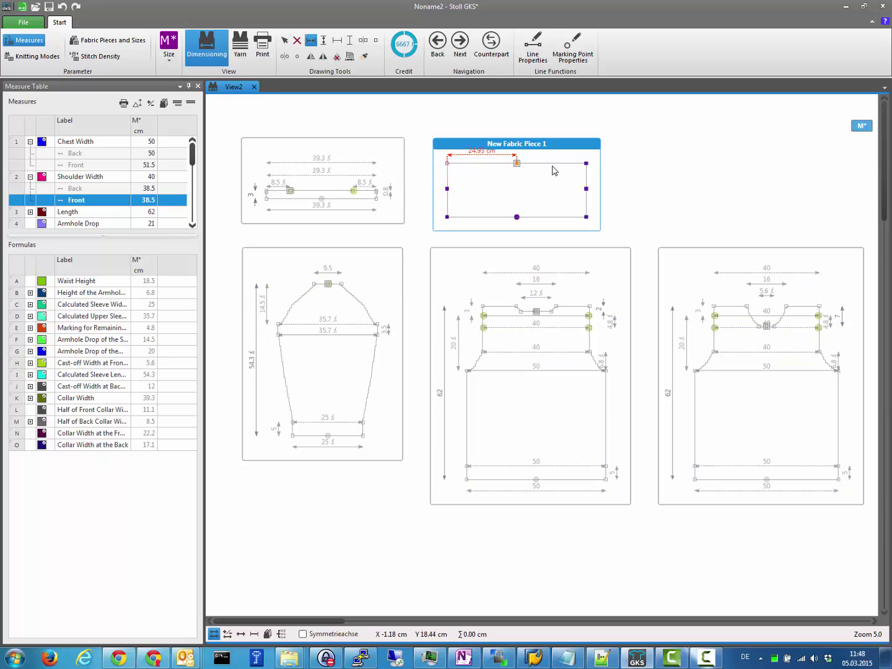
pyautogui.click(586, 165)
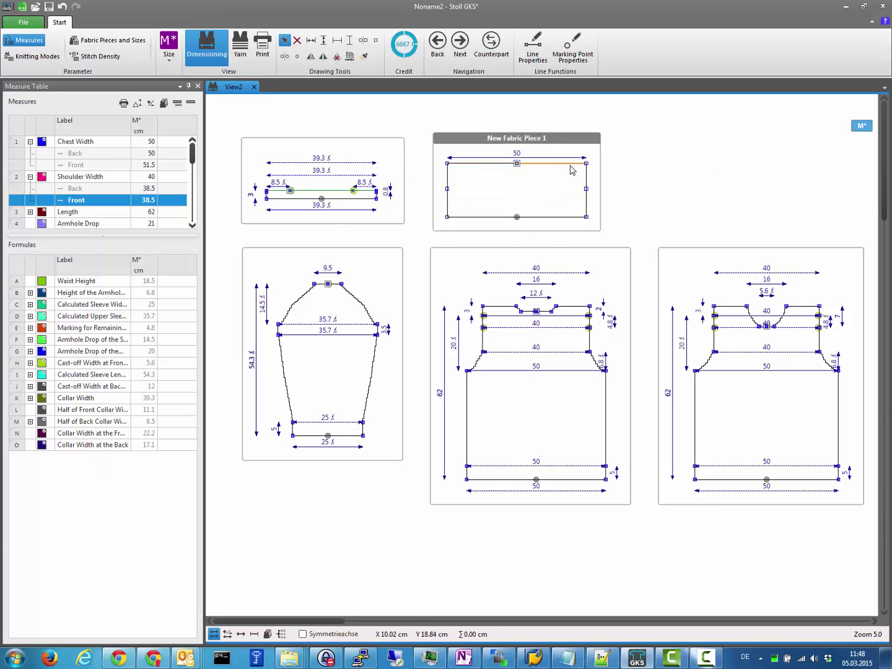
# Add a vertical dimension between the upper-left and lower-left corners of New Fabric Piece 1.
pyautogui.rightClick(448, 166)
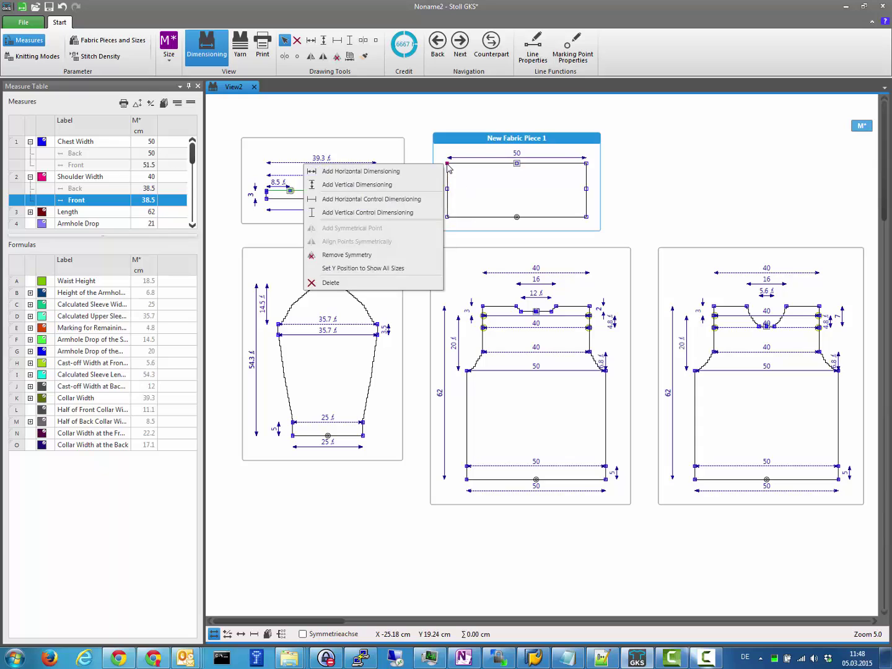
pyautogui.click(360, 185)
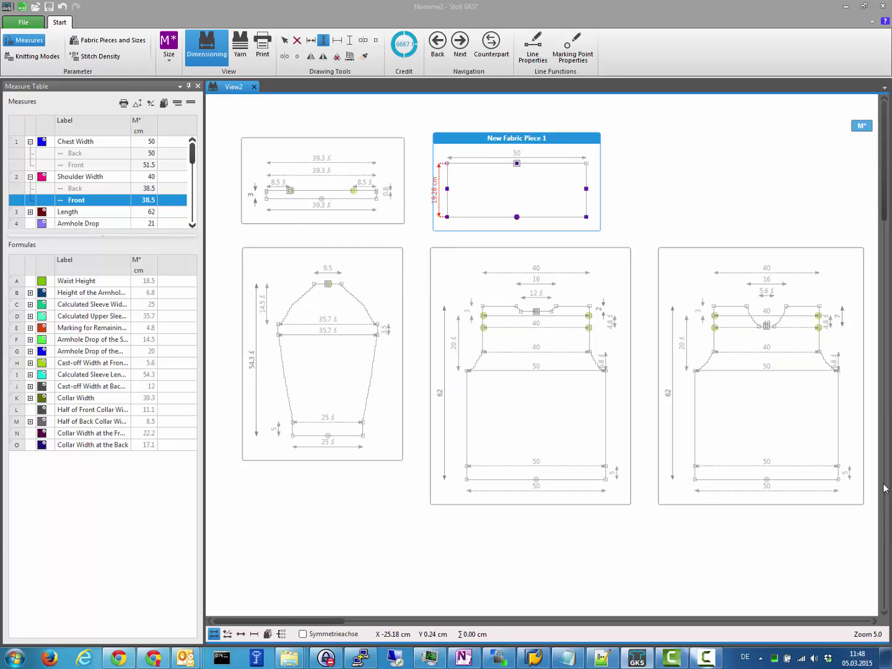
pyautogui.click(852, 342)
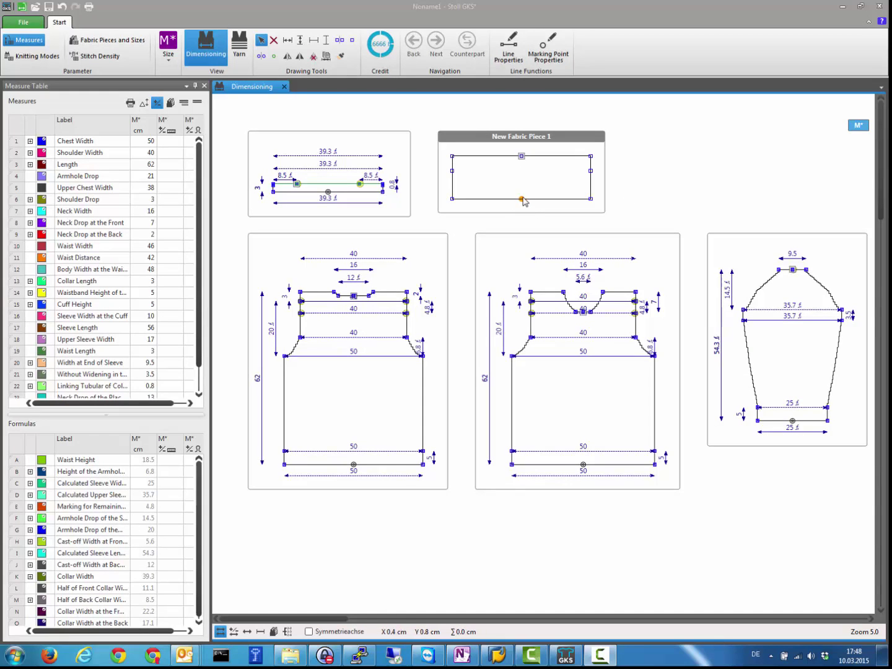
# Turn on the symmetry axis display for the fabric pieces.
pyautogui.click(308, 631)
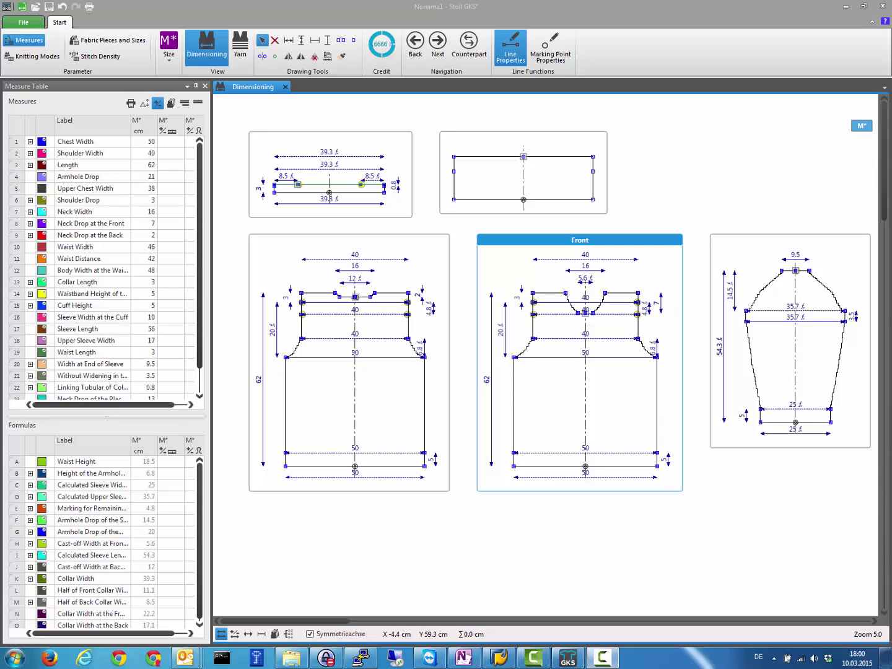
# Set the Binding-off factor to 3 in the line properties of the Front piece's left armhole line.
pyautogui.click(527, 353)
pyautogui.click(525, 354)
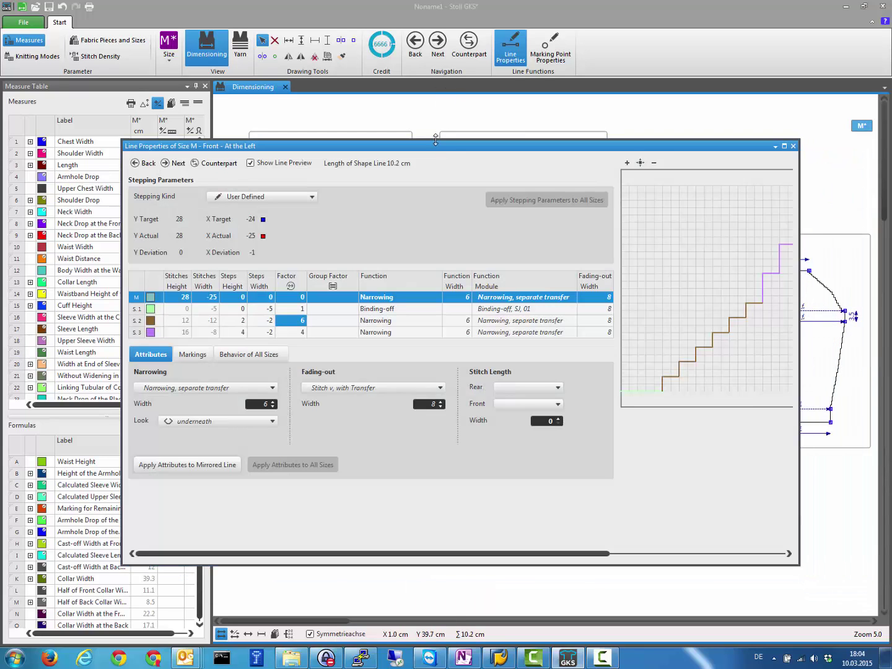
pyautogui.click(300, 309)
pyautogui.write('3')
pyautogui.press('Return')
pyautogui.moveTo(694, 407); pyautogui.dragTo(714, 405)
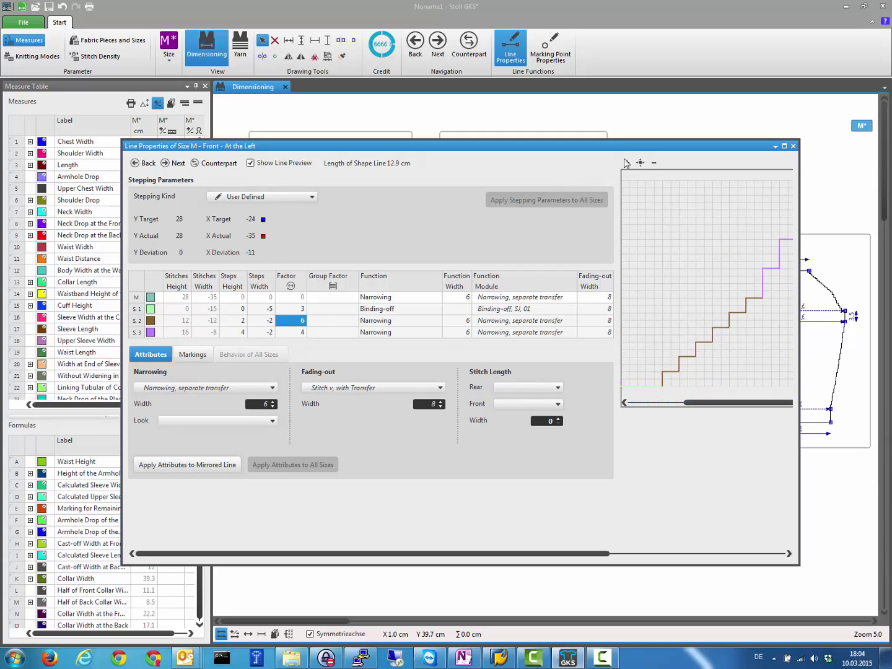
pyautogui.press('Escape')
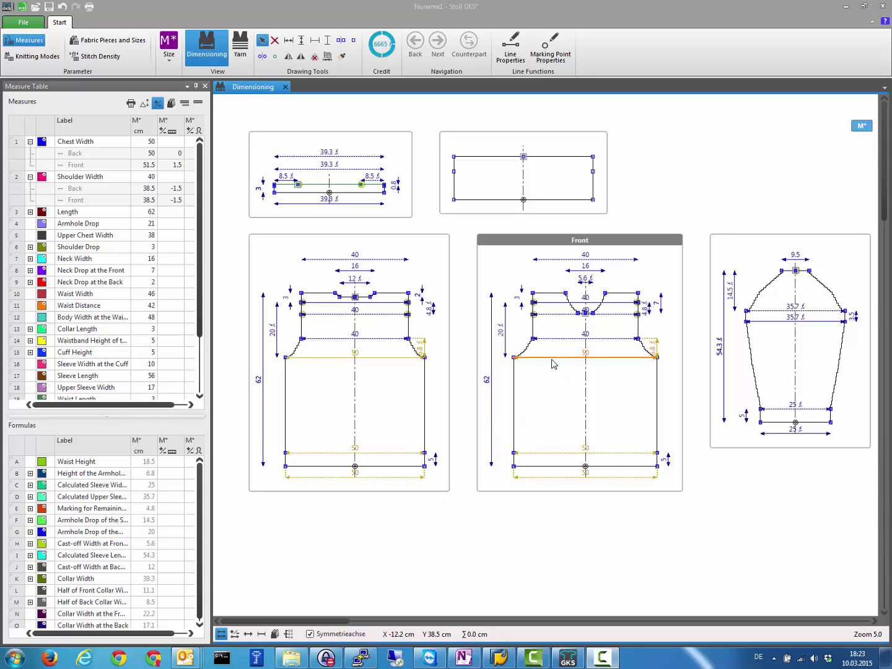
# Show only the main dimensions on the fabric pieces and restore the full dimension display.
pyautogui.click(248, 634)
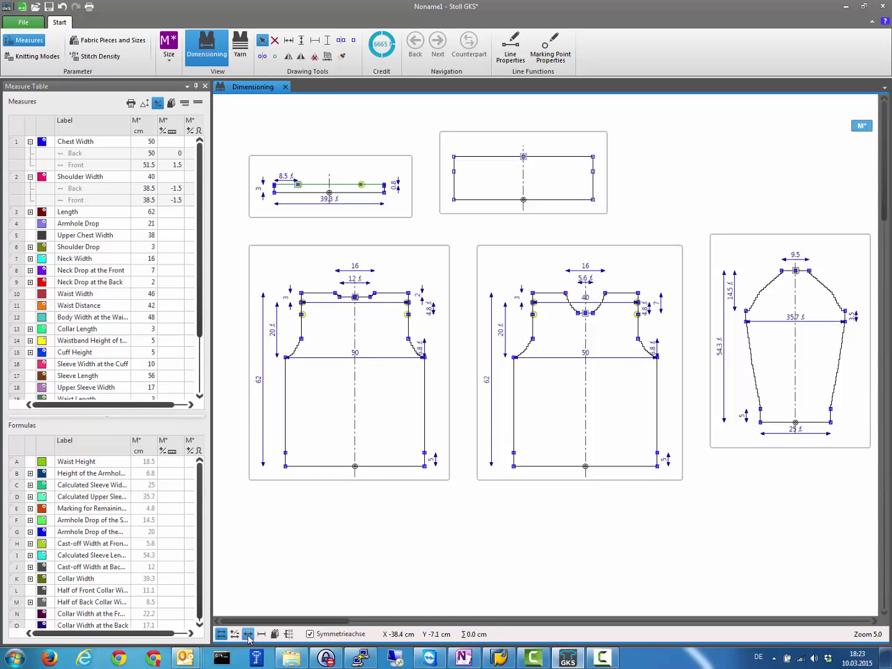
pyautogui.click(248, 634)
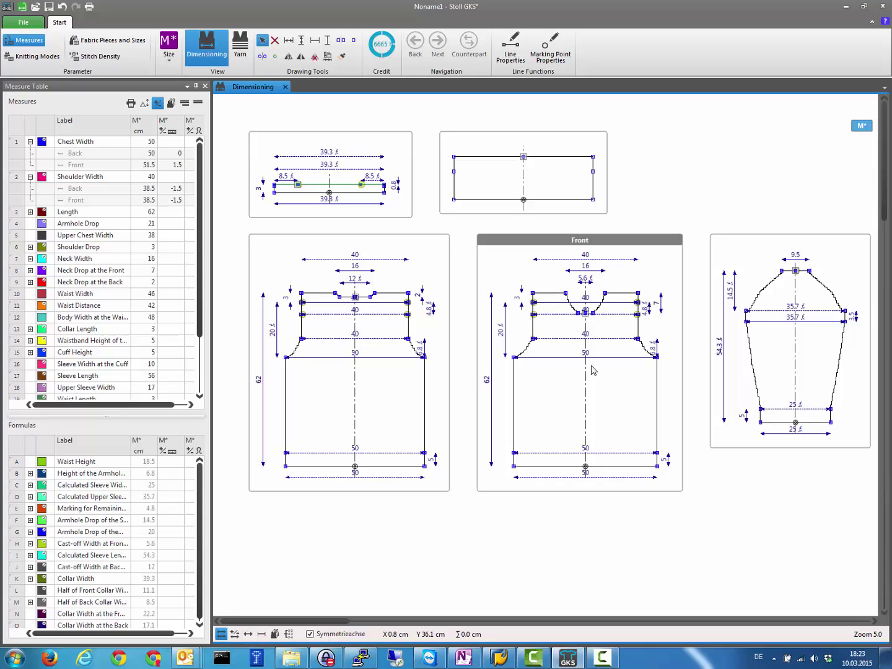
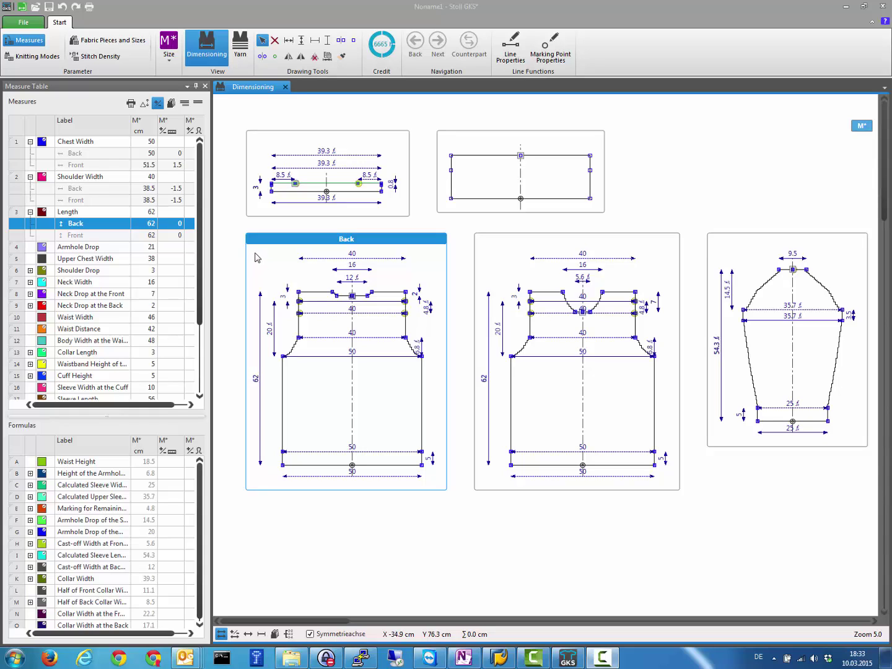
# Try selecting several dimensions on the Back piece, including its length and armhole drop.
pyautogui.moveTo(255, 253); pyautogui.dragTo(339, 347)
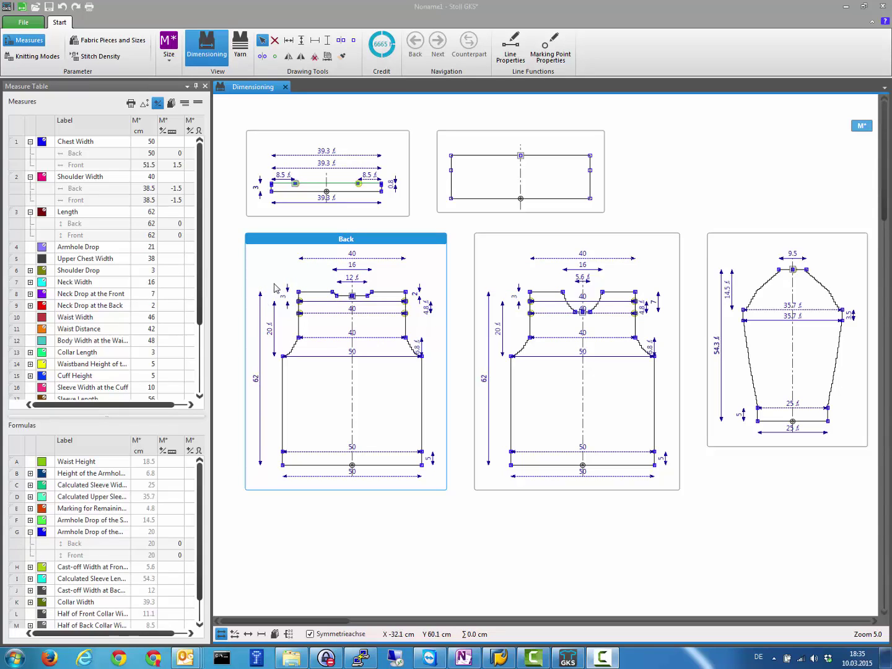
pyautogui.keyDown('ctrl'); pyautogui.click(261, 303); pyautogui.keyUp('ctrl')
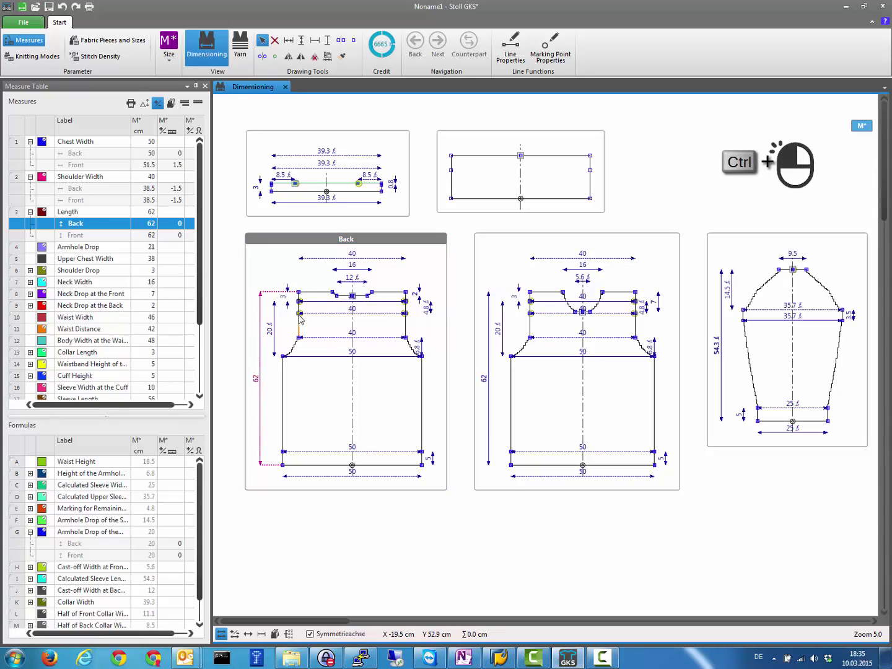
pyautogui.keyDown('ctrl'); pyautogui.click(339, 259); pyautogui.keyUp('ctrl')
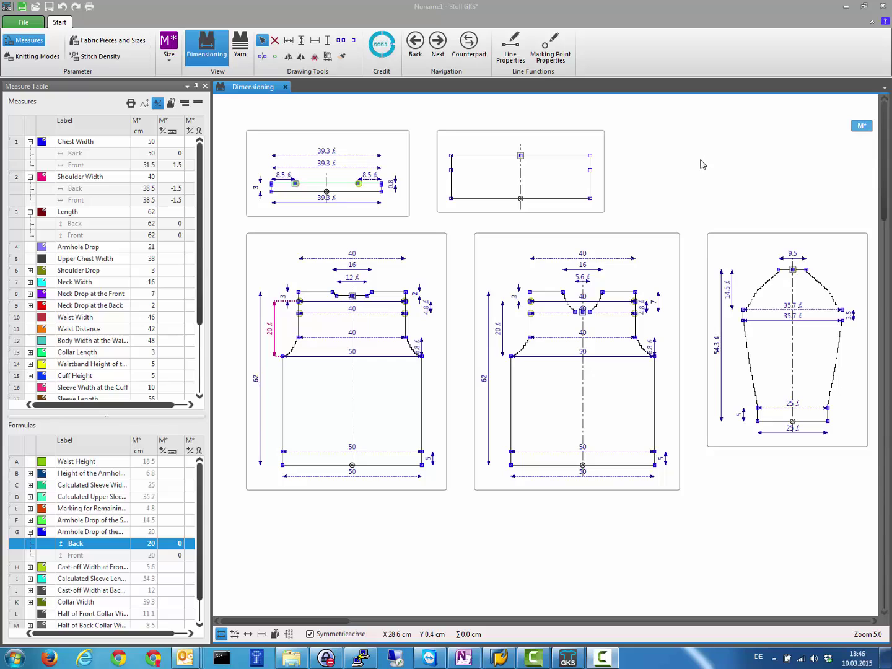
# Select the upper-left corner and left side point of New Fabric Piece 1 and move them inward and downward together.
pyautogui.click(445, 153)
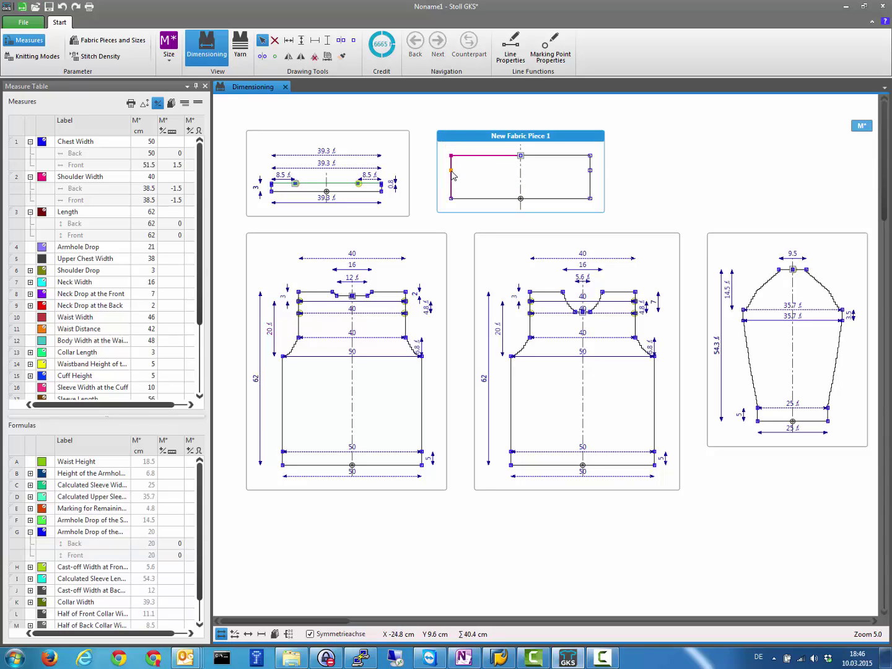
pyautogui.moveTo(452, 176); pyautogui.dragTo(460, 185)
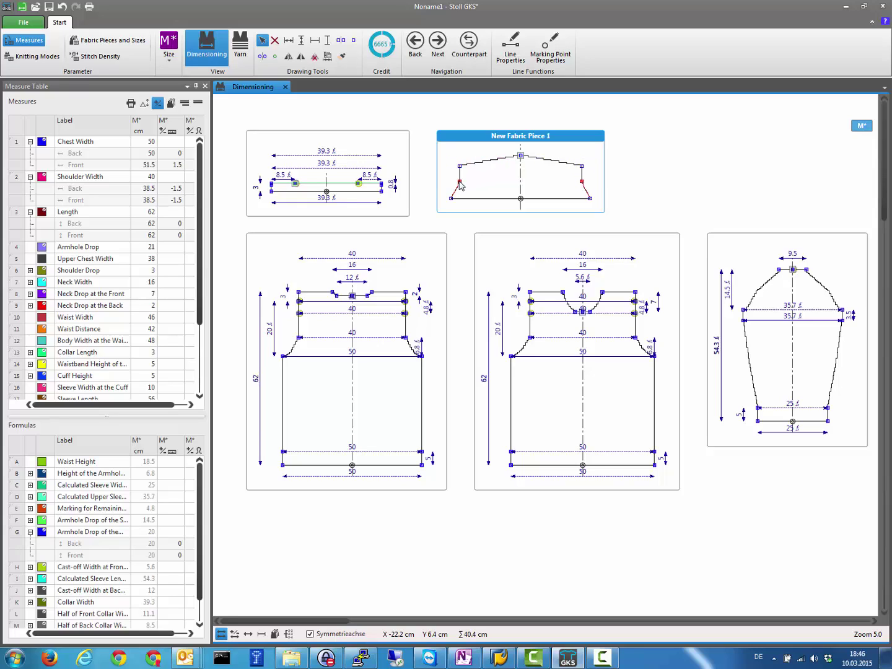
# Move the Back piece's armhole drop dimension and outer length dimension farther out from the shape.
pyautogui.click(276, 327)
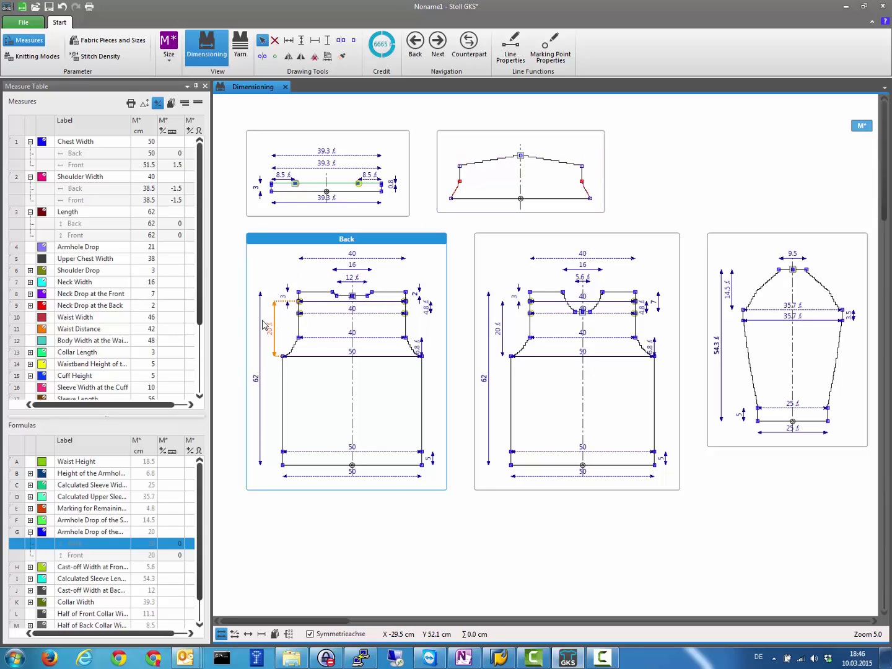
pyautogui.click(277, 321)
pyautogui.click(276, 320)
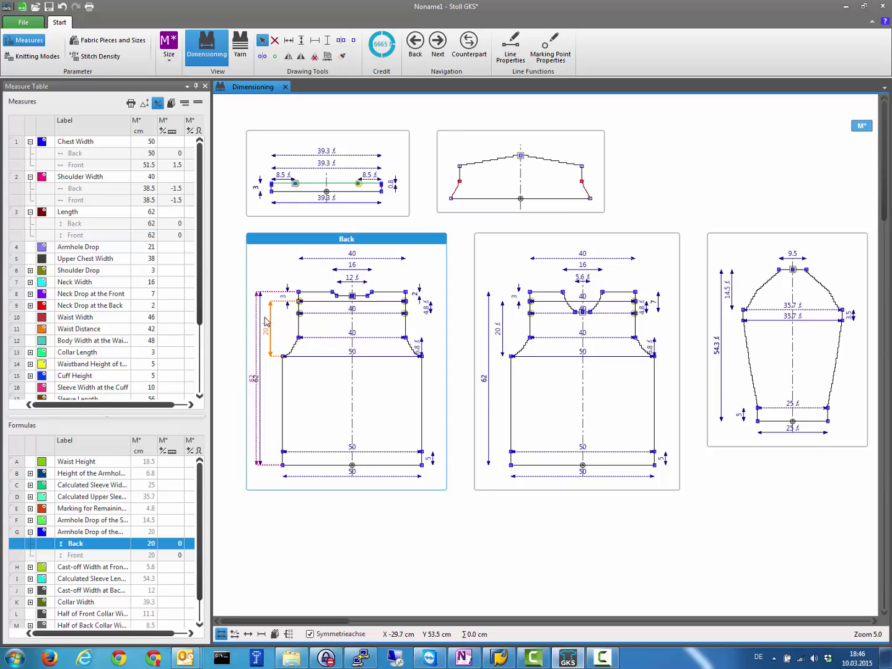
# Delete the intermediate points on the left and right sides of New Fabric Piece 1.
pyautogui.click(578, 206)
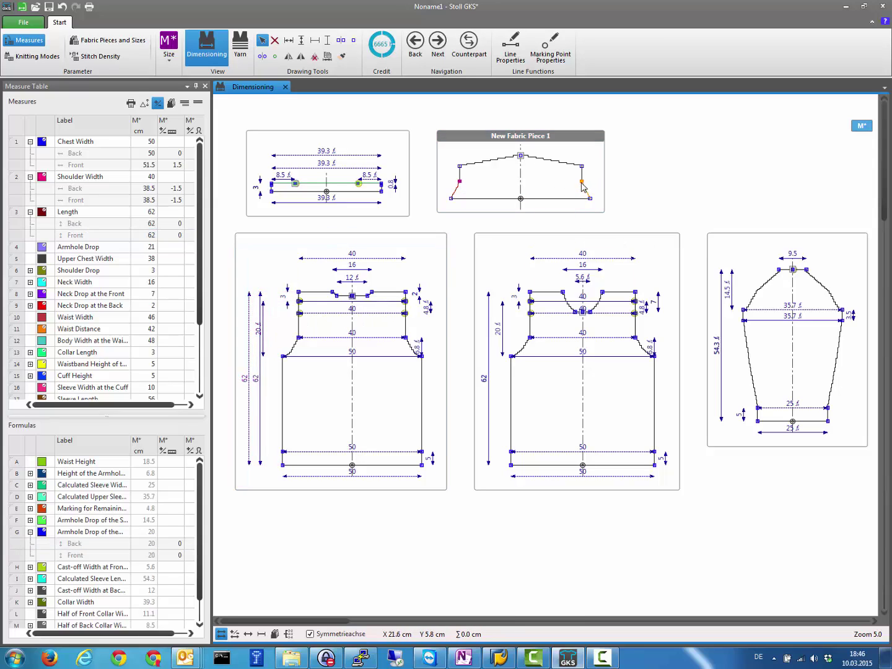
pyautogui.click(675, 200)
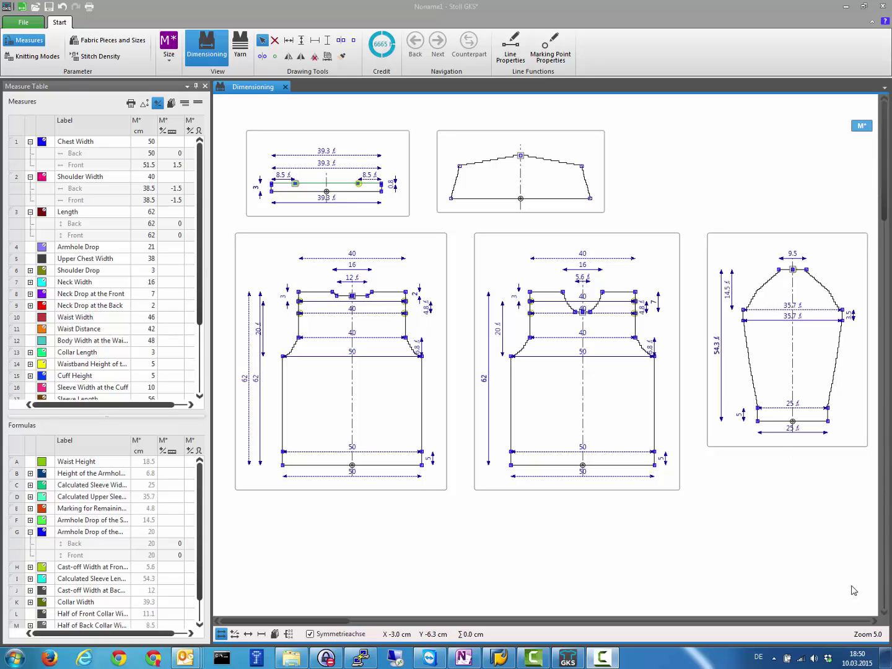
pyautogui.click(884, 613)
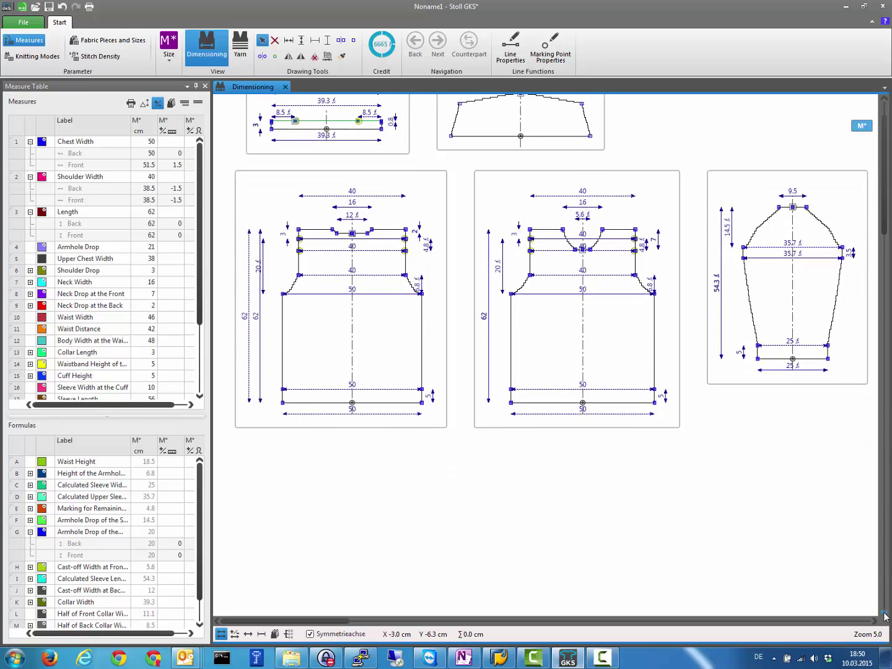
pyautogui.click(875, 620)
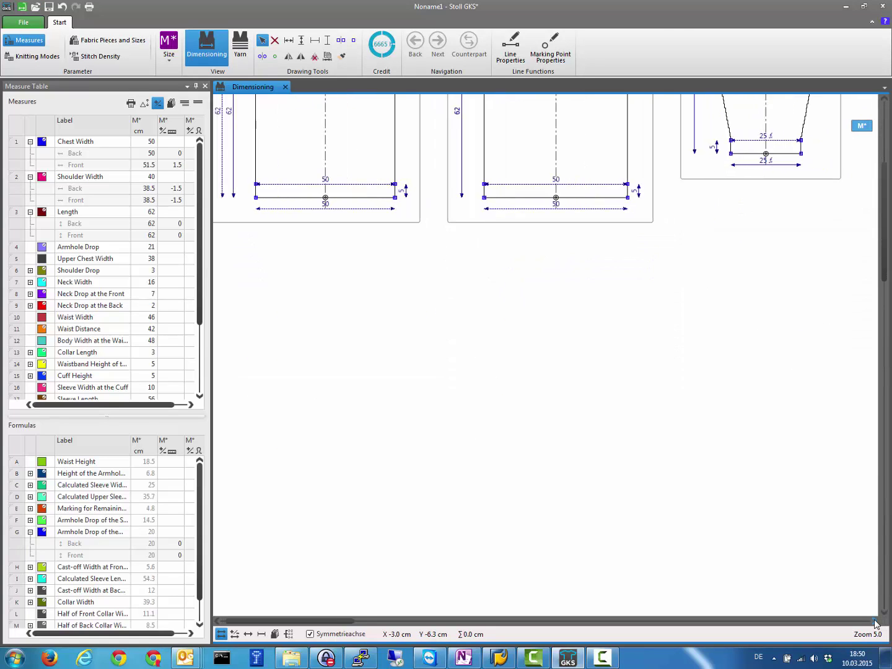
pyautogui.moveTo(605, 266); pyautogui.dragTo(206, 87)
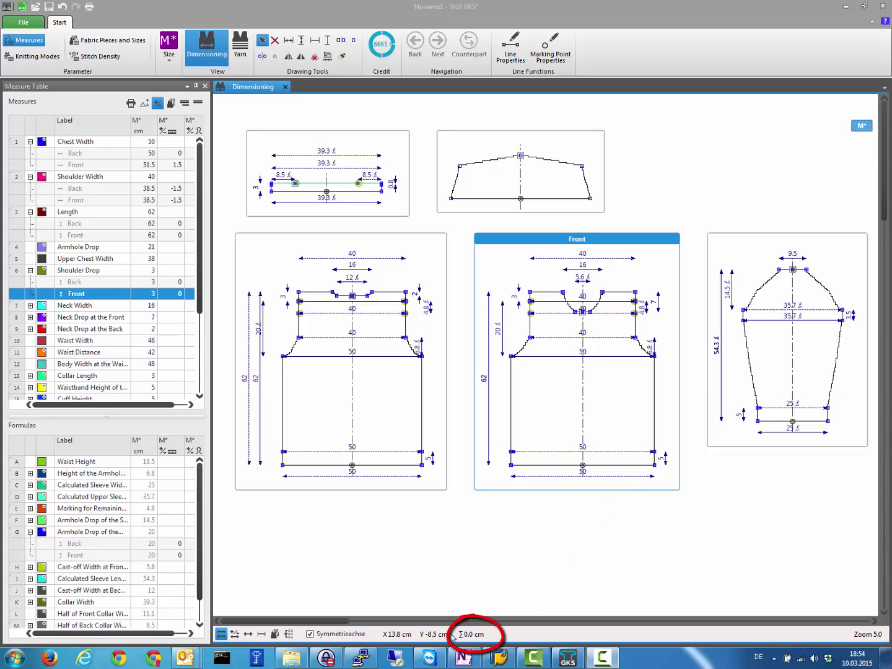
# Measure the combined length of the Front piece's outline segments along one side, from the side line up through the armhole.
pyautogui.click(512, 420)
pyautogui.click(521, 345)
pyautogui.click(531, 324)
pyautogui.moveTo(543, 349); pyautogui.dragTo(521, 300)
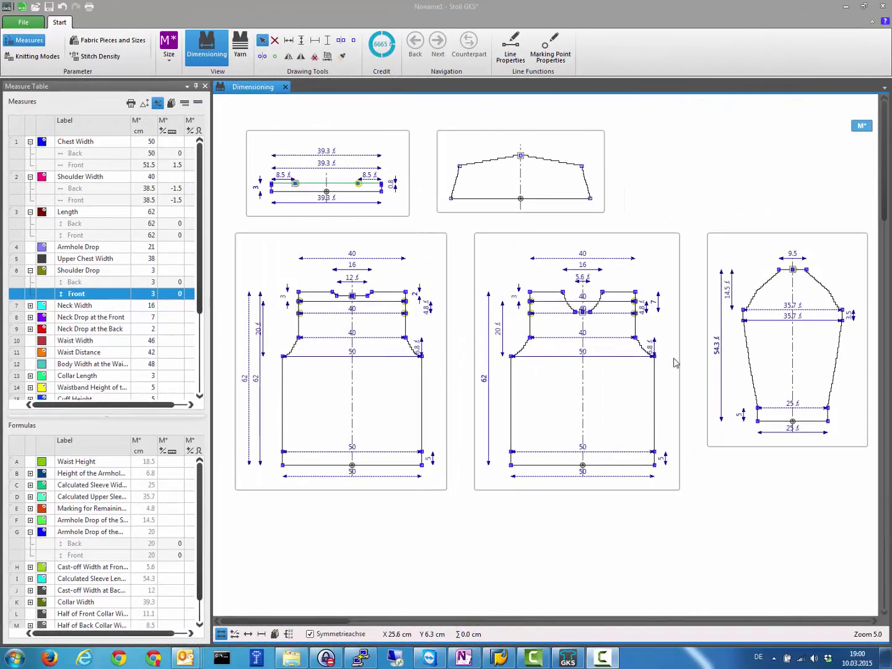
# Show the stepping and stitch texts, and shift the Front piece's stepping and size texts sideways and downward.
pyautogui.click(288, 633)
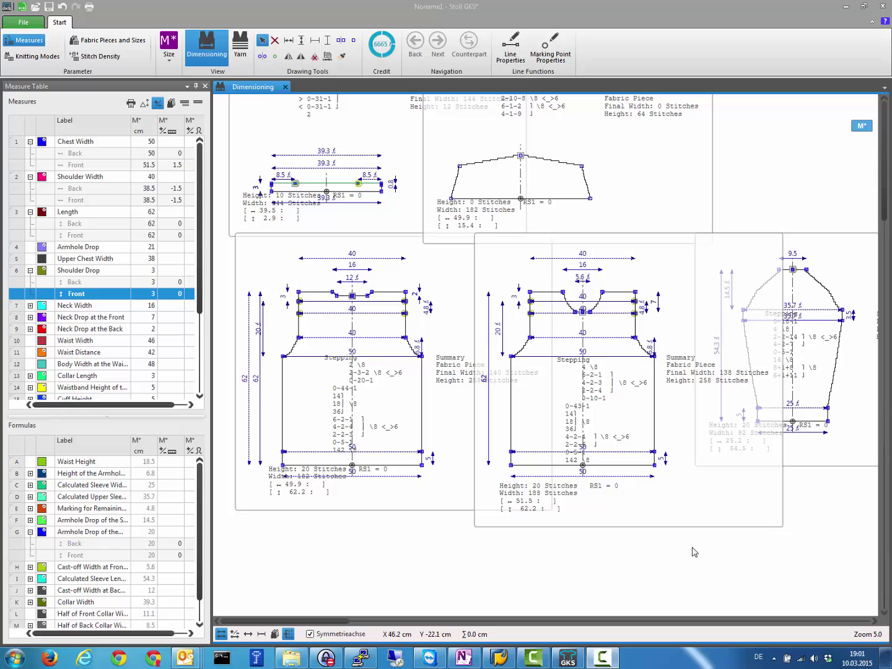
pyautogui.click(586, 365)
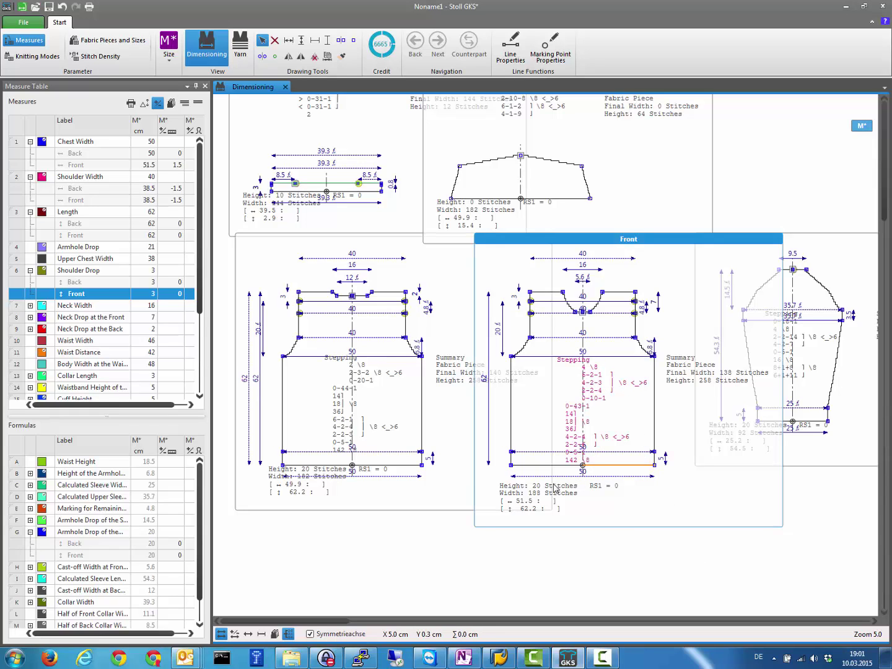
pyautogui.click(619, 406)
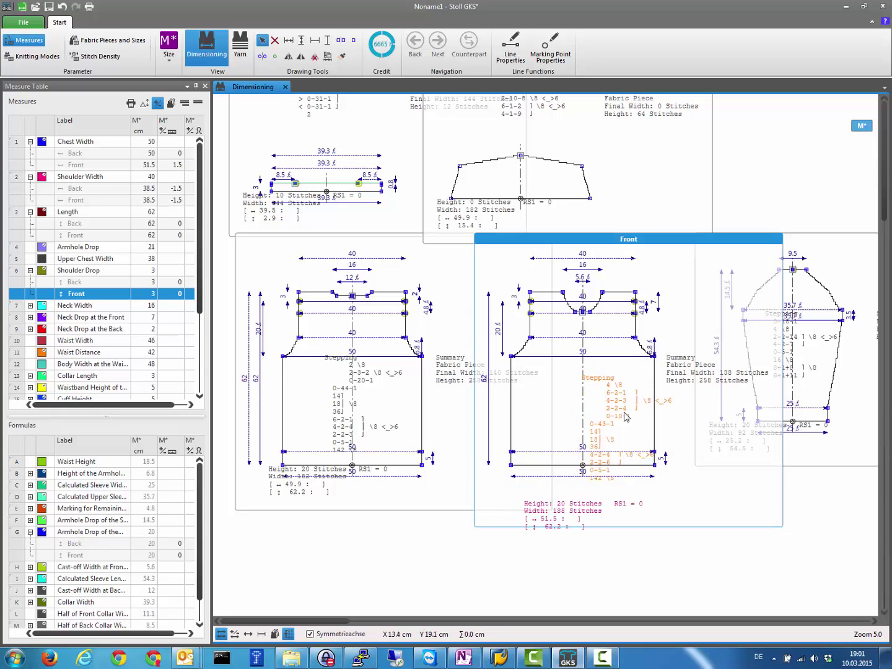
pyautogui.click(623, 407)
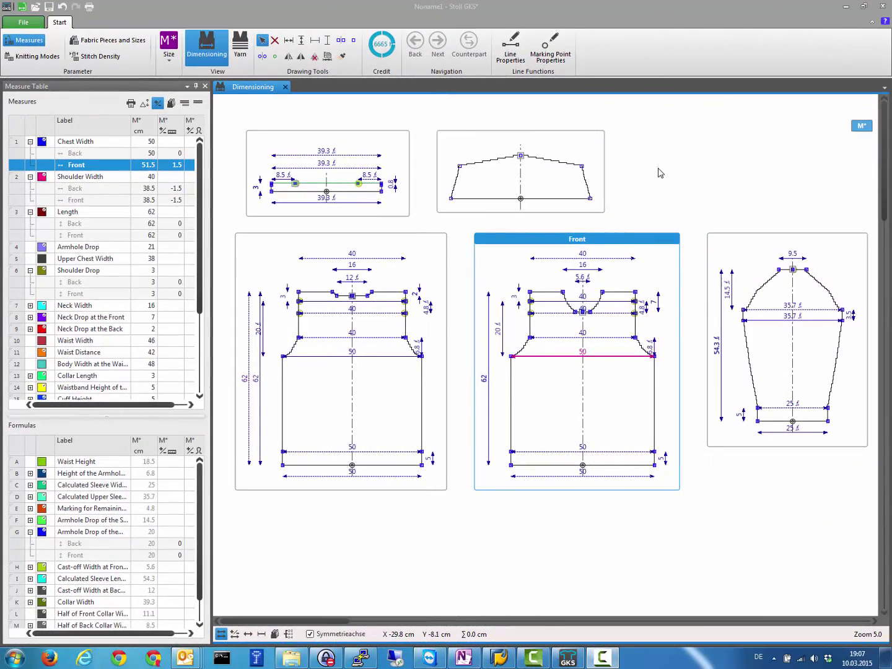
pyautogui.click(582, 355)
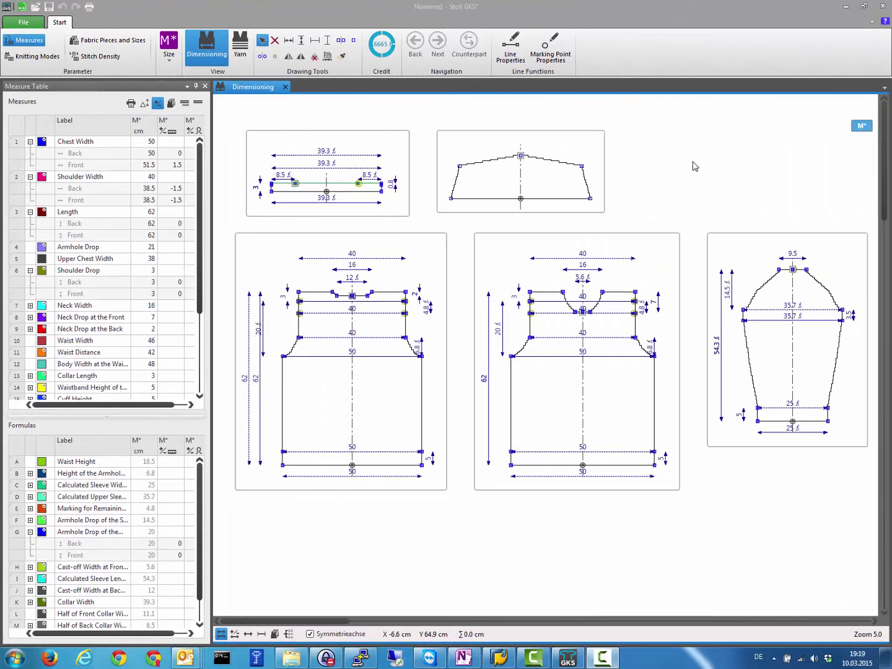
pyautogui.click(113, 44)
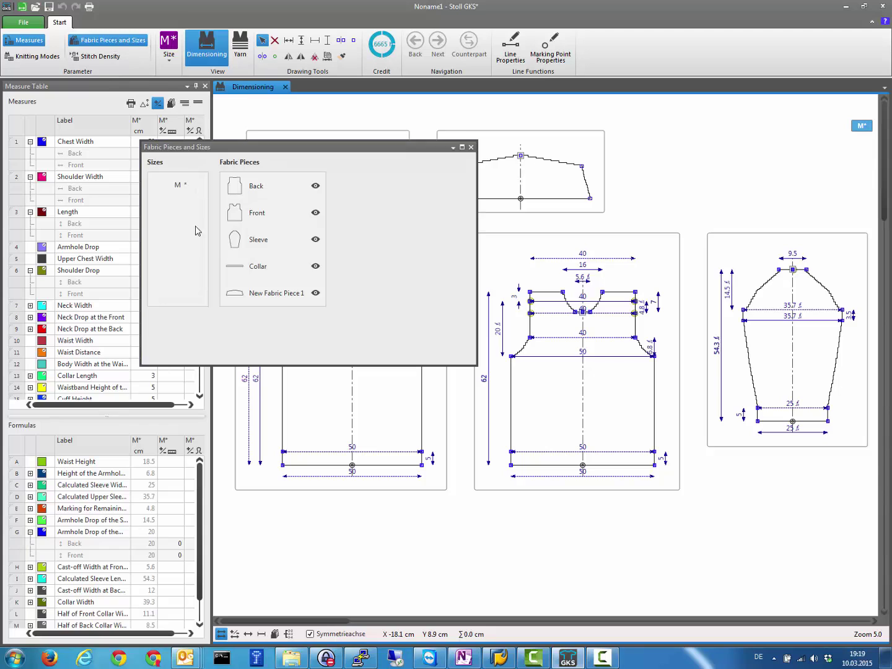
pyautogui.rightClick(172, 226)
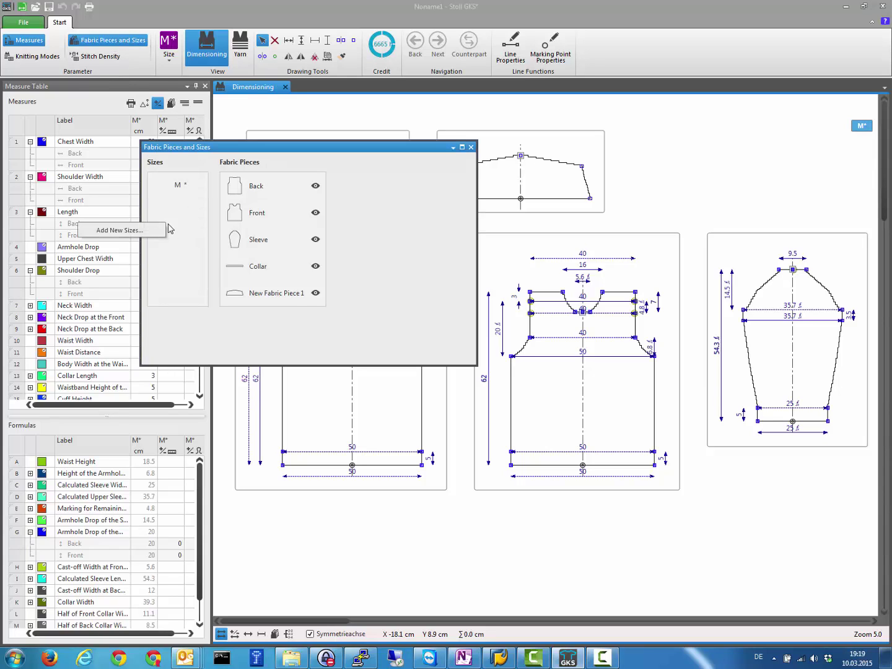
pyautogui.click(119, 231)
pyautogui.click(330, 294)
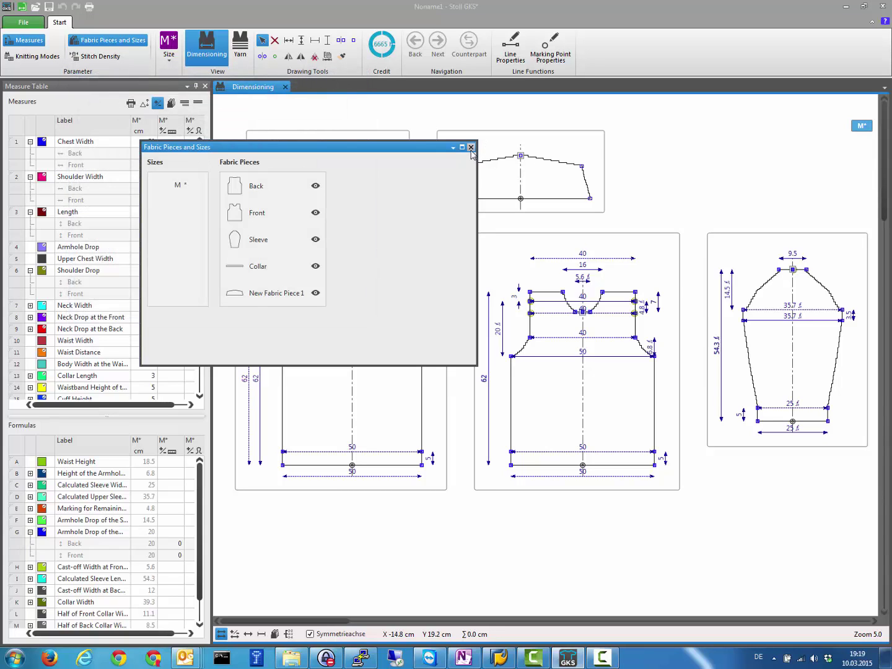
pyautogui.click(471, 147)
# Add the new sizes S and L, graded by 5.0 percent from size M.
pyautogui.rightClick(690, 147)
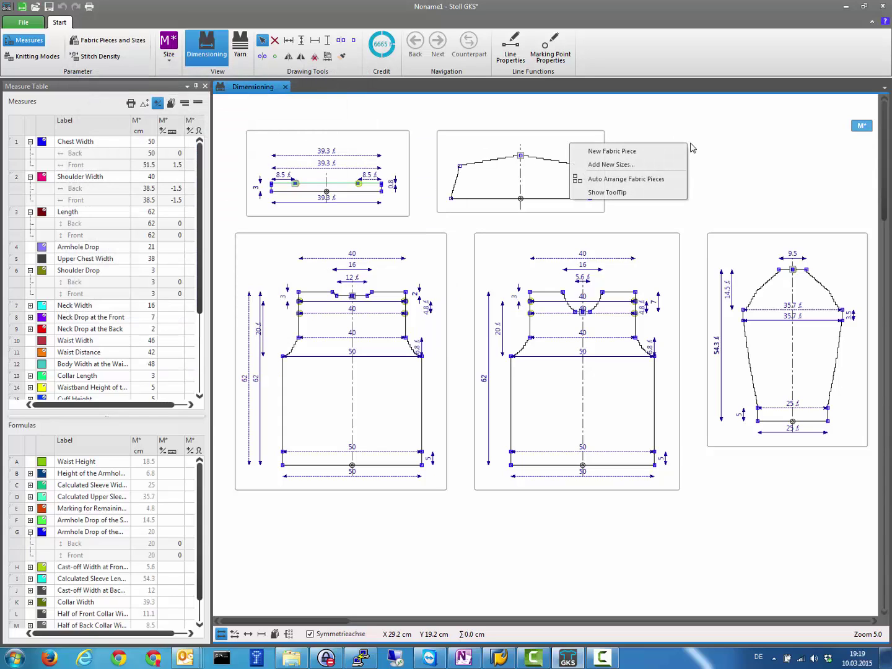
pyautogui.click(627, 165)
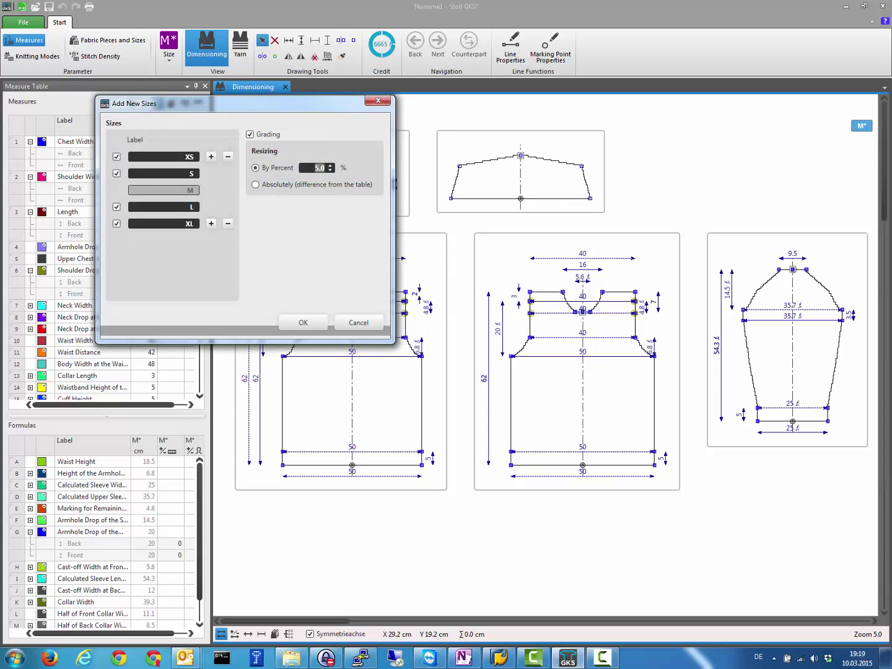
pyautogui.click(309, 321)
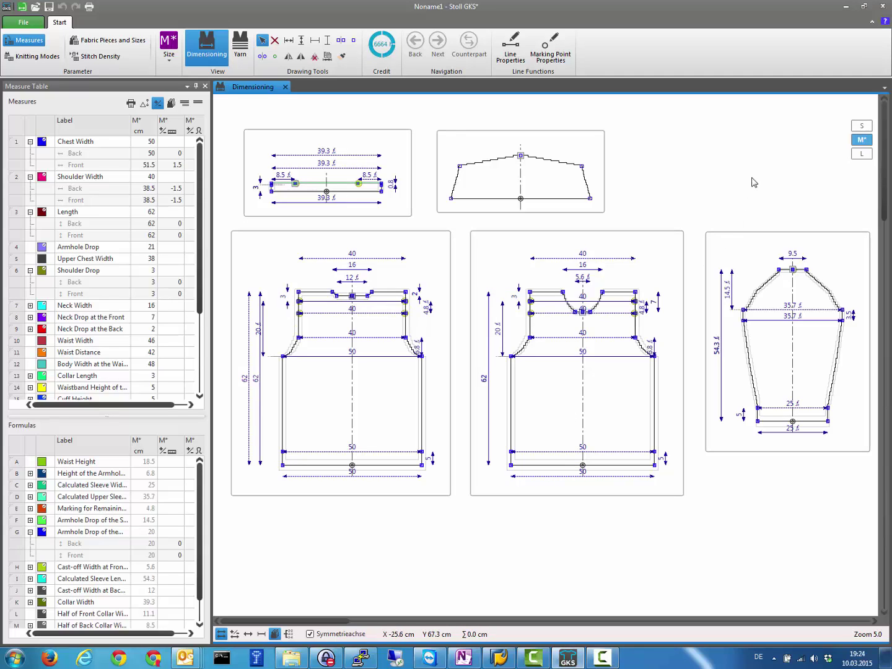
# View the fabric pieces and their measures in sizes S and L, and return to the base size M.
pyautogui.click(862, 127)
pyautogui.click(862, 155)
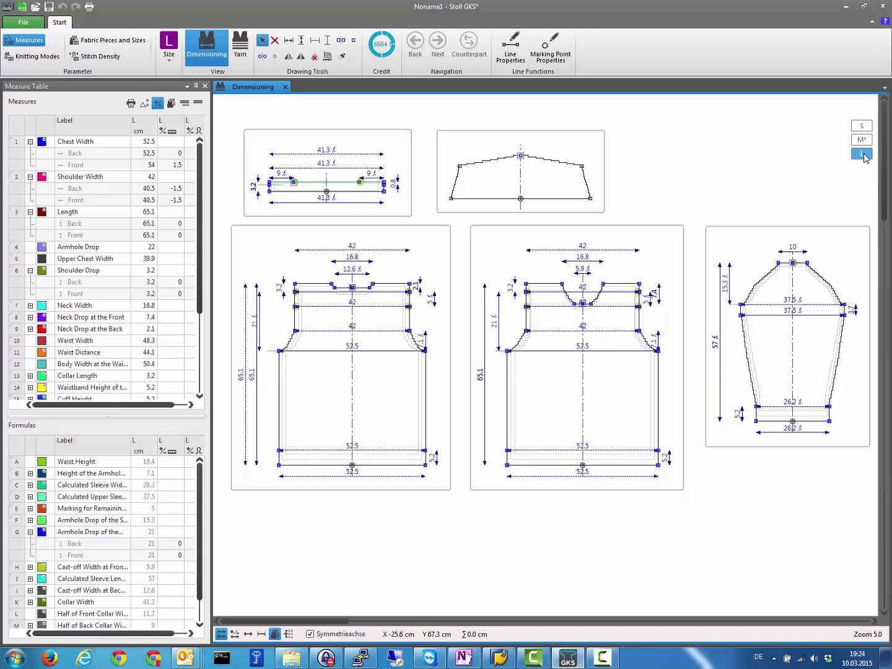
pyautogui.click(869, 140)
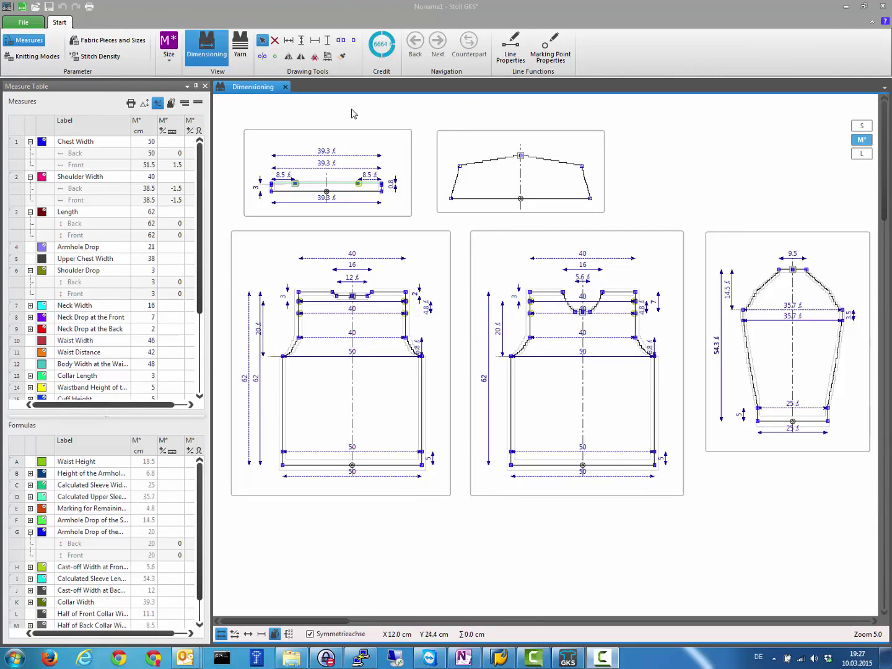
# Hide the Back piece in the fabric pieces overview and show it again.
pyautogui.click(126, 48)
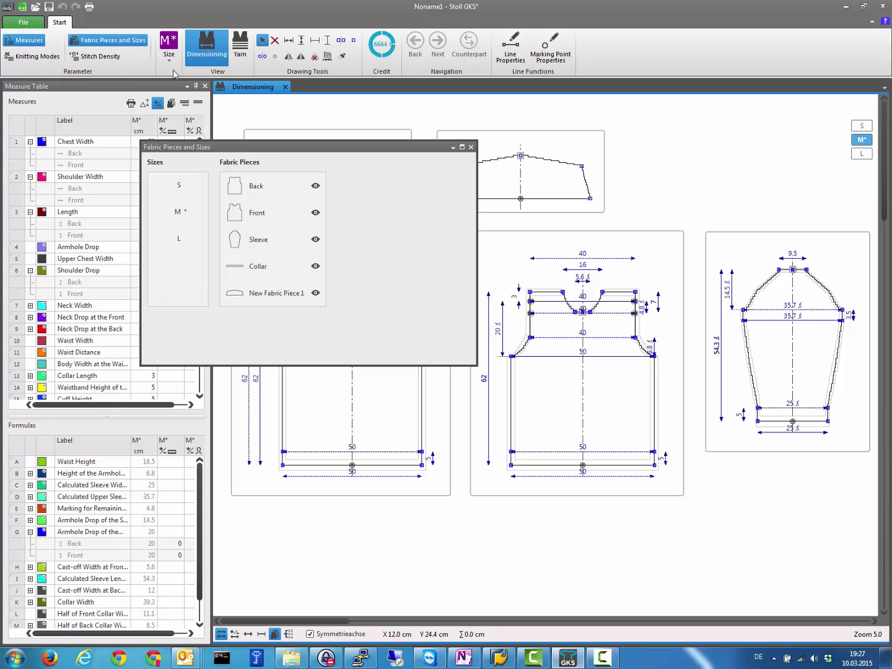
pyautogui.click(316, 186)
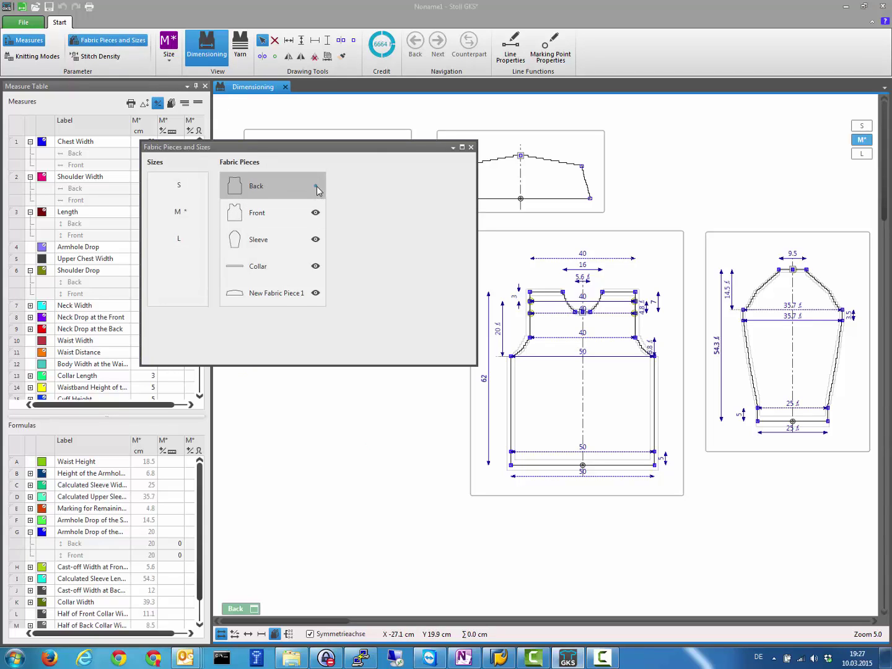
pyautogui.click(316, 186)
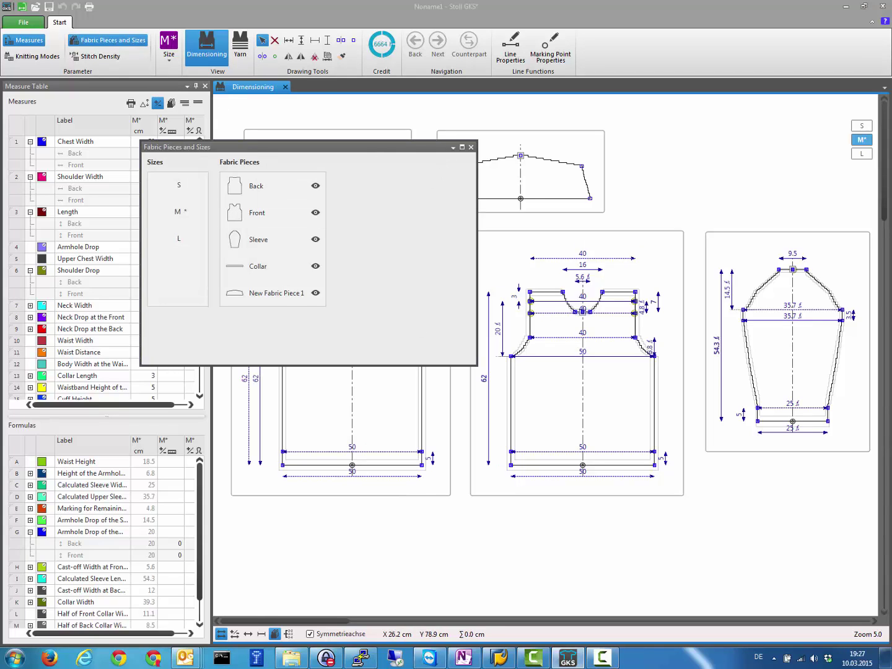
pyautogui.click(472, 147)
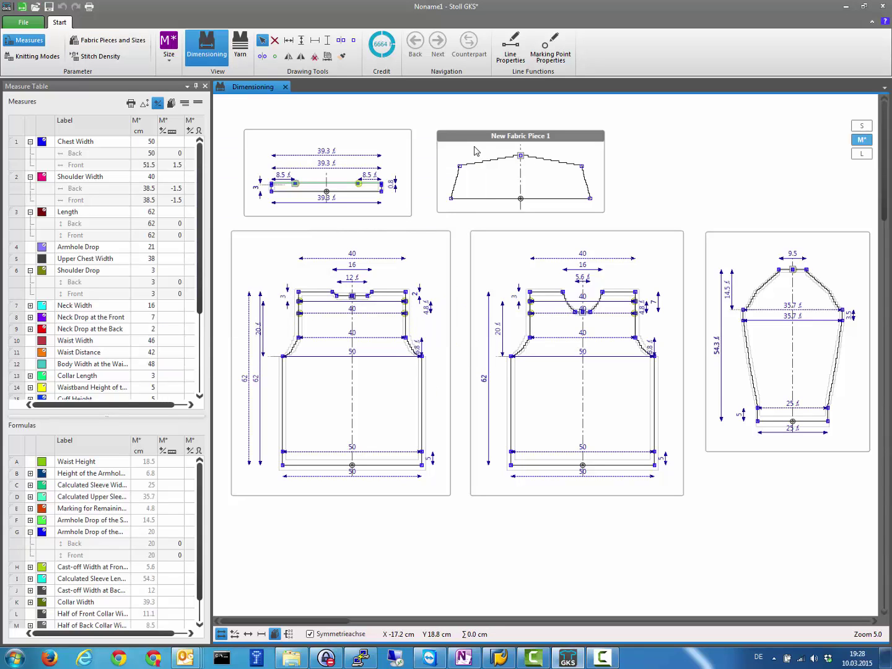
# Hide New Fabric Piece 1 directly in the drawing area and restore it.
pyautogui.rightClick(576, 141)
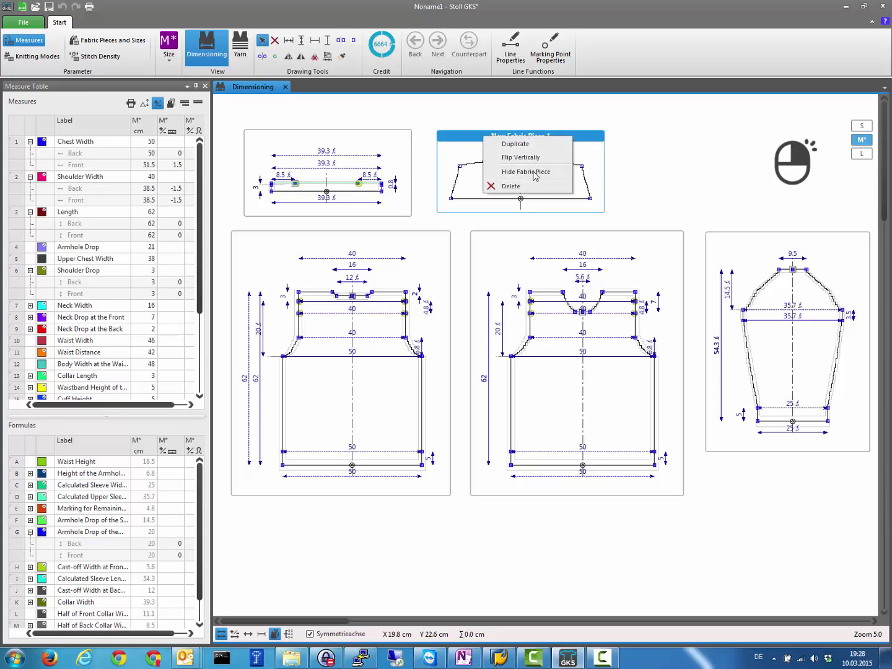
pyautogui.click(534, 173)
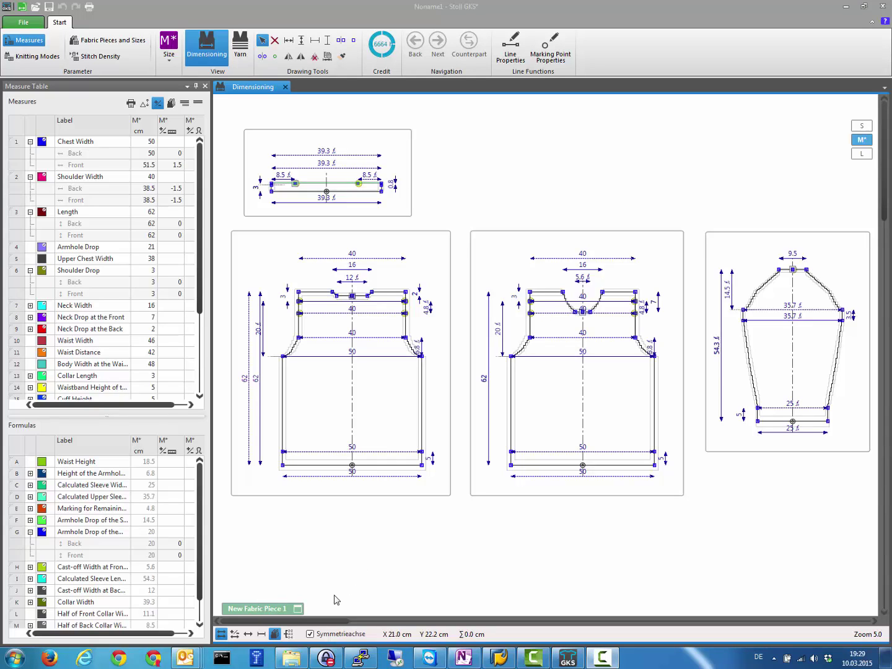
pyautogui.click(298, 611)
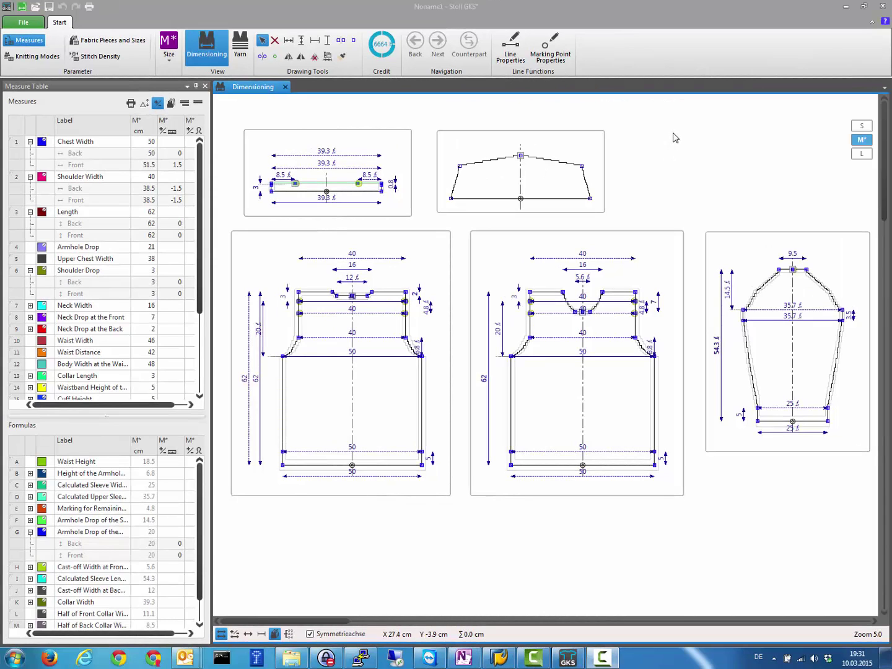
# Show the stepping and summary texts for all fabric pieces and arrange the pieces automatically so they do not overlap.
pyautogui.rightClick(675, 137)
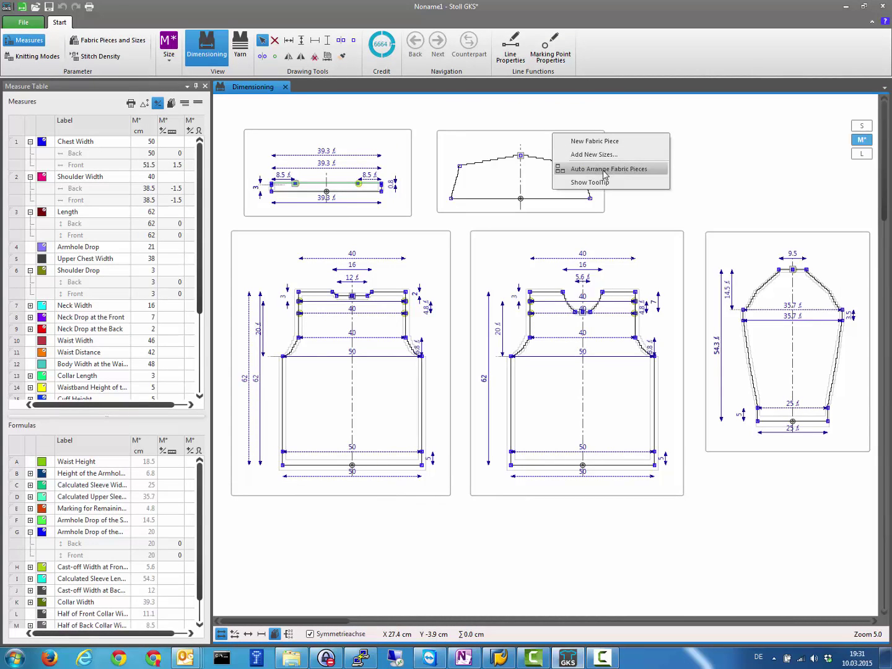
pyautogui.click(683, 177)
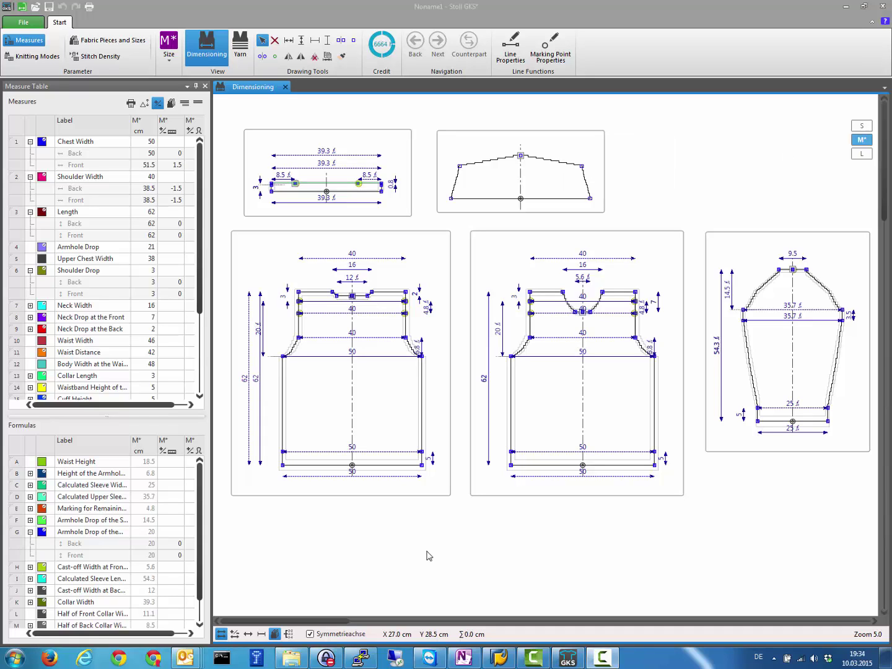
pyautogui.click(288, 633)
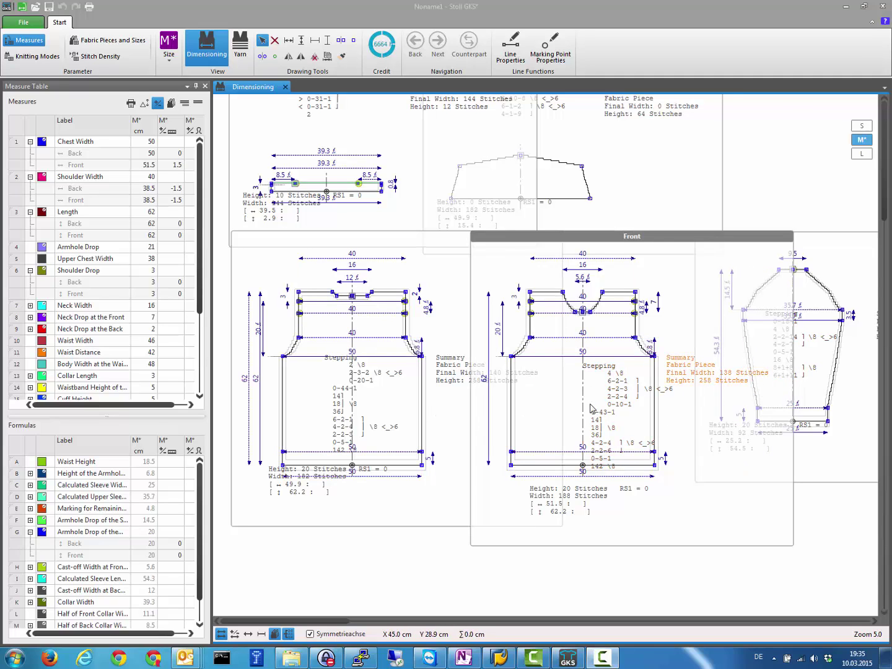
pyautogui.click(288, 633)
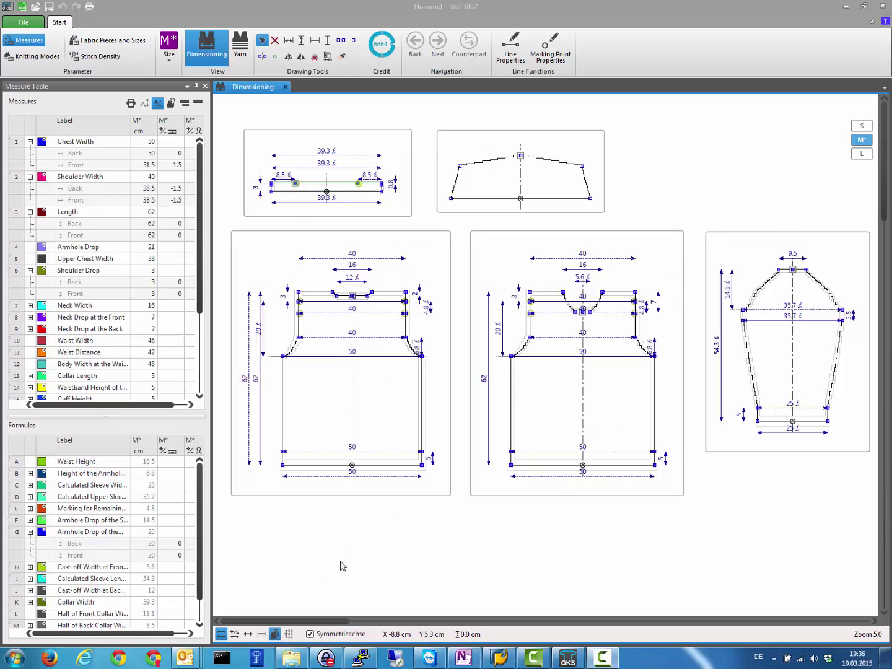
pyautogui.click(288, 633)
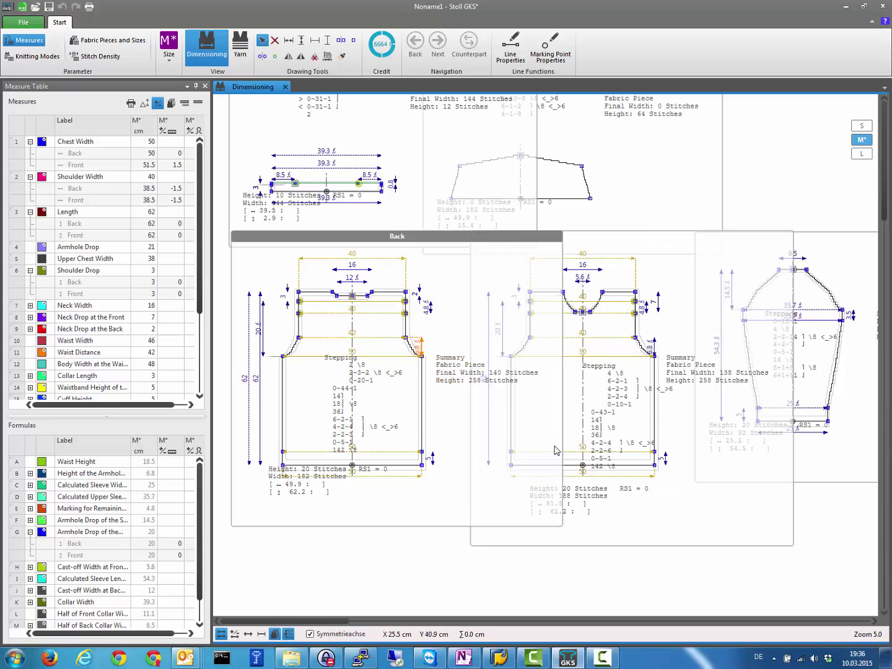
pyautogui.rightClick(372, 558)
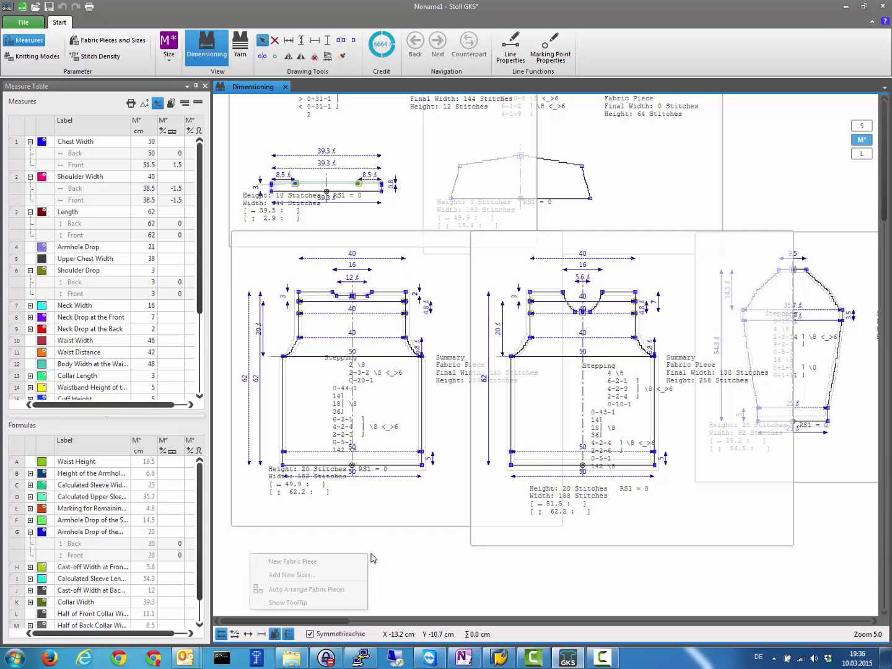
pyautogui.click(291, 589)
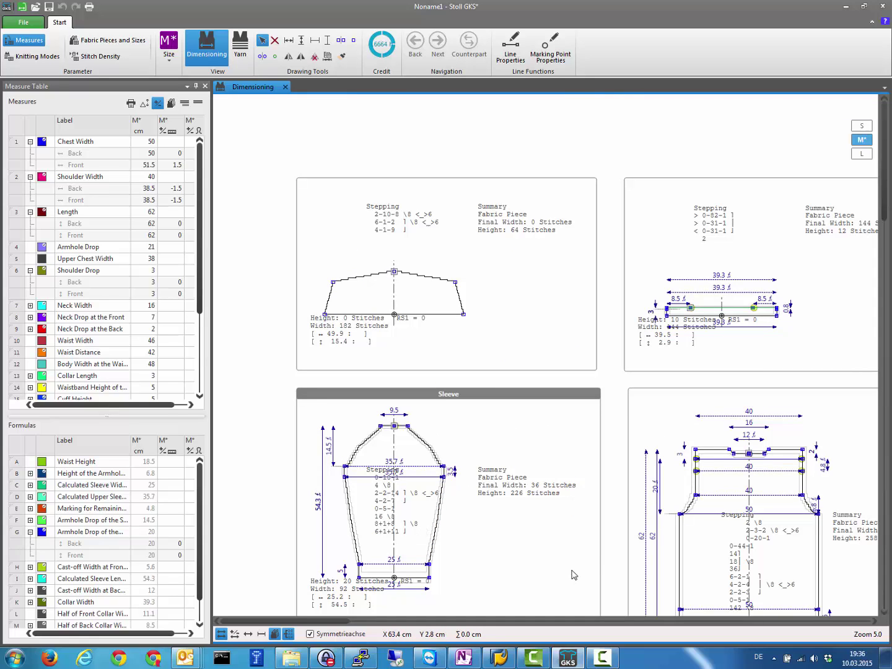
# Examine the rearranged fabric pieces and their stepping texts across the drawing area at different magnifications.
pyautogui.moveTo(886, 192); pyautogui.dragTo(886, 255)
pyautogui.moveTo(309, 621); pyautogui.dragTo(404, 625)
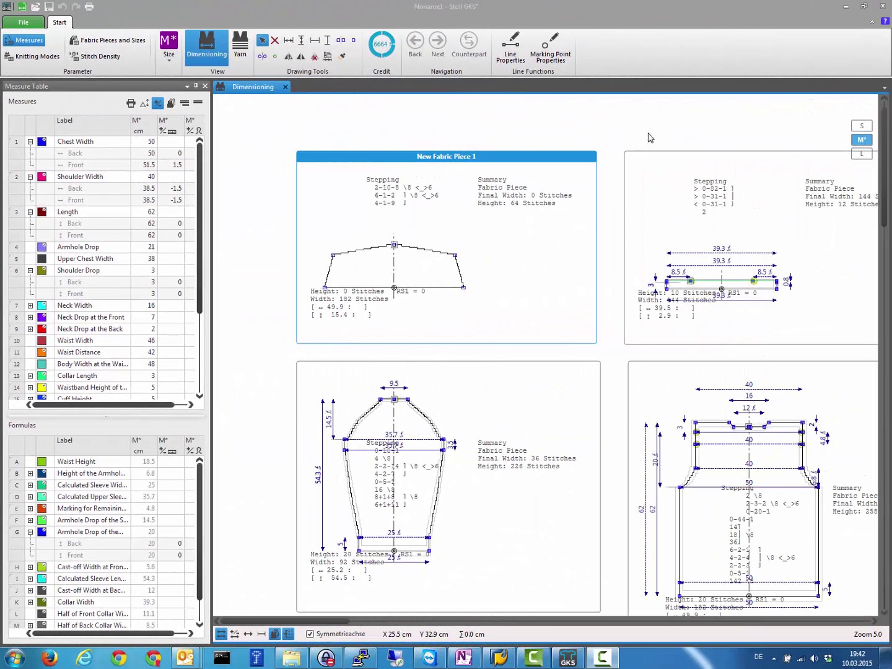
pyautogui.scroll(-1, 884, 221)
pyautogui.scroll(-5, 884, 220)
pyautogui.scroll(6, 564, 217)
pyautogui.keyDown('ctrl'); pyautogui.scroll(3, 499, 259); pyautogui.keyUp('ctrl')
pyautogui.keyDown('ctrl'); pyautogui.scroll(-5, 499, 259); pyautogui.keyUp('ctrl')
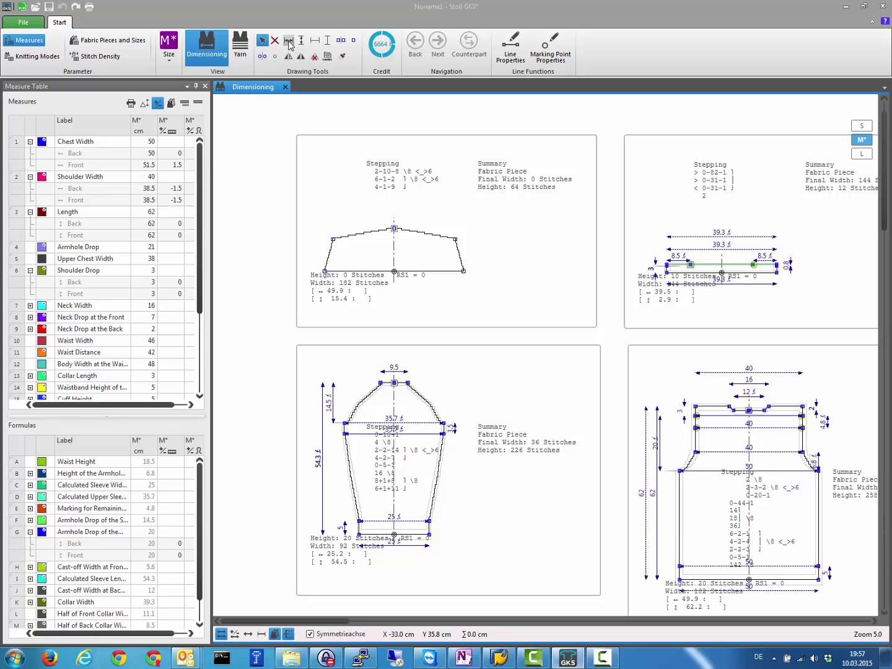
# Add a new horizontal dimension from the top centre point to the upper-right corner of New Fabric Piece 1, keeping the proposed length.
pyautogui.click(289, 41)
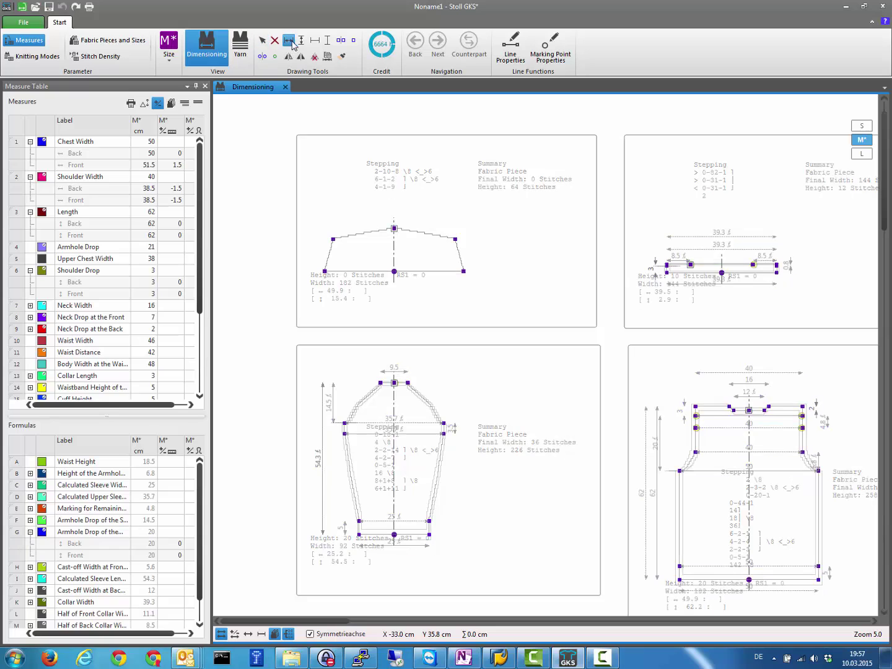
pyautogui.click(394, 228)
pyautogui.click(456, 238)
pyautogui.press('Return')
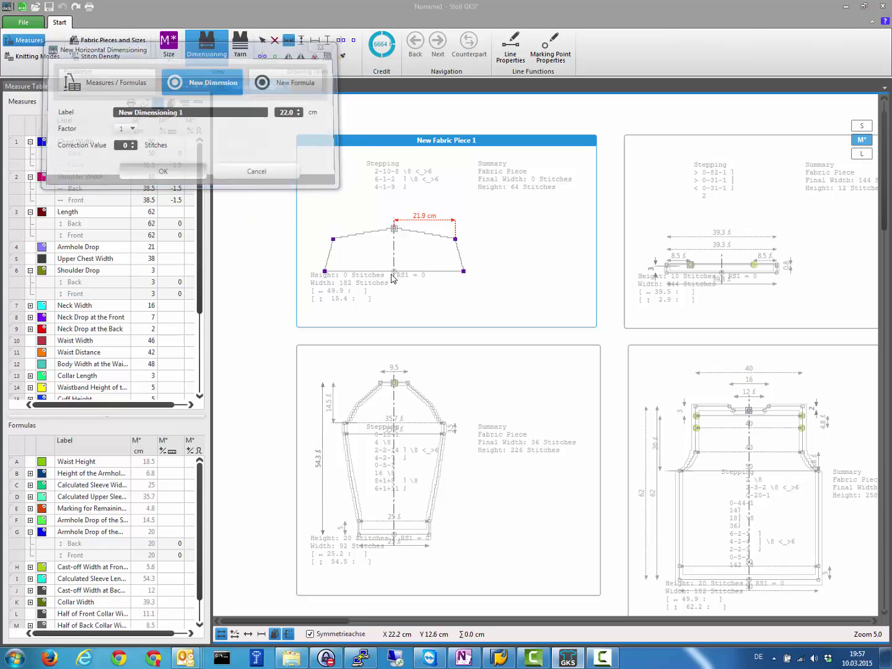
# Dimension the half width of New Fabric Piece 1's base from the bottom centre point to the lower-right corner.
pyautogui.click(394, 271)
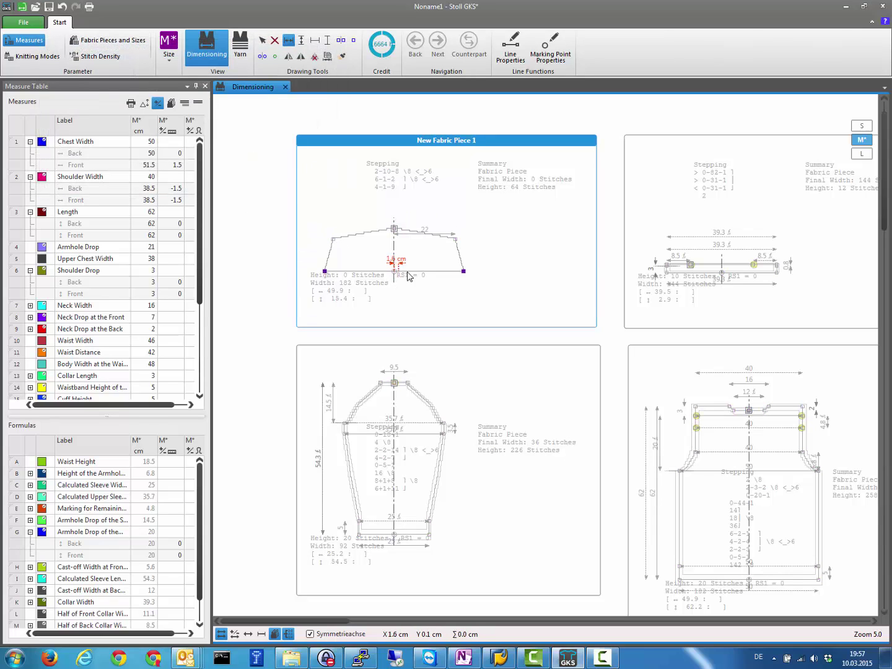
pyautogui.click(463, 271)
pyautogui.click(207, 202)
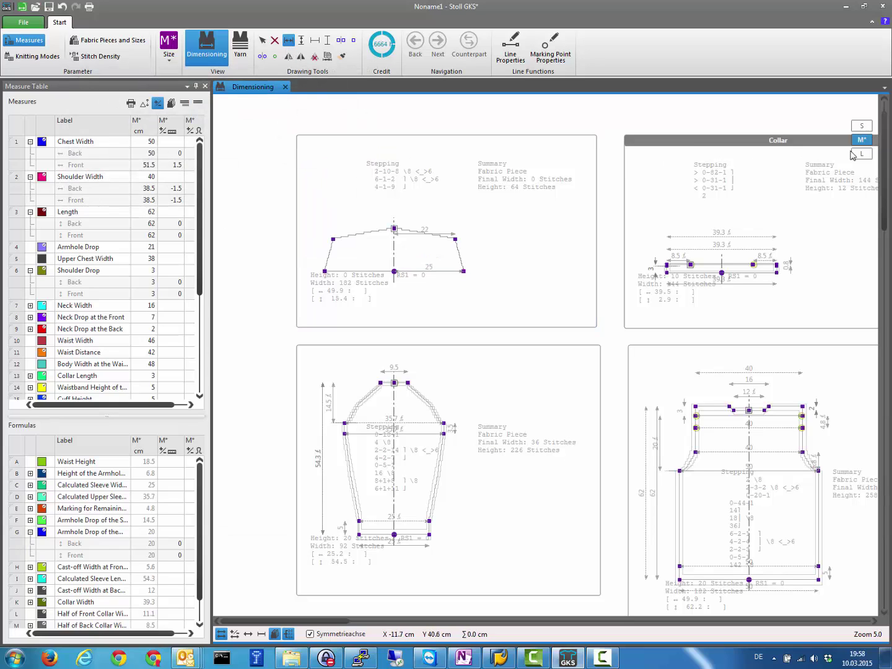
pyautogui.press('Escape')
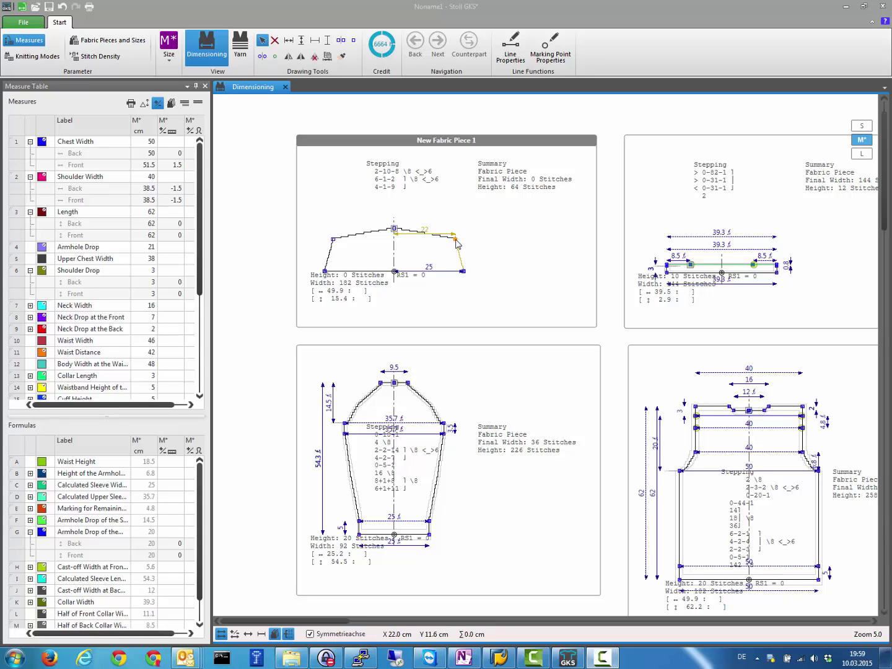
# Add a new vertical dimension between the upper-right and lower-right corners of New Fabric Piece 1, keeping the proposed length.
pyautogui.rightClick(456, 243)
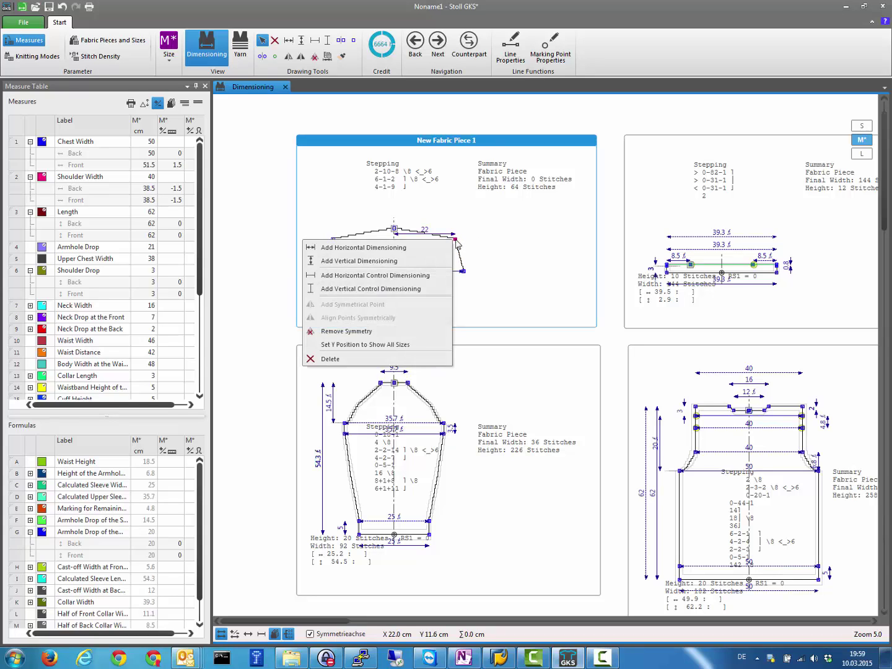
pyautogui.click(416, 262)
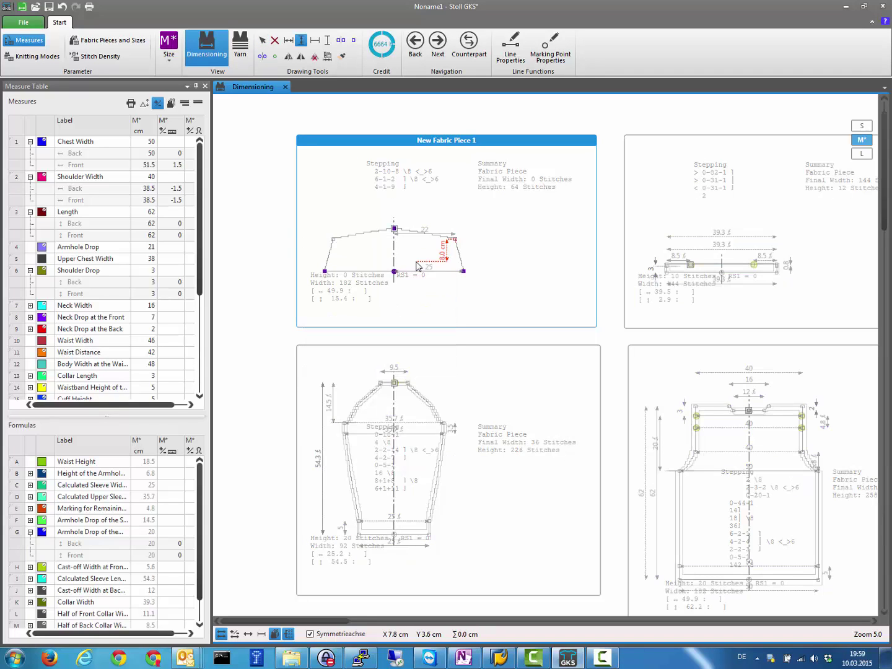
pyautogui.click(464, 275)
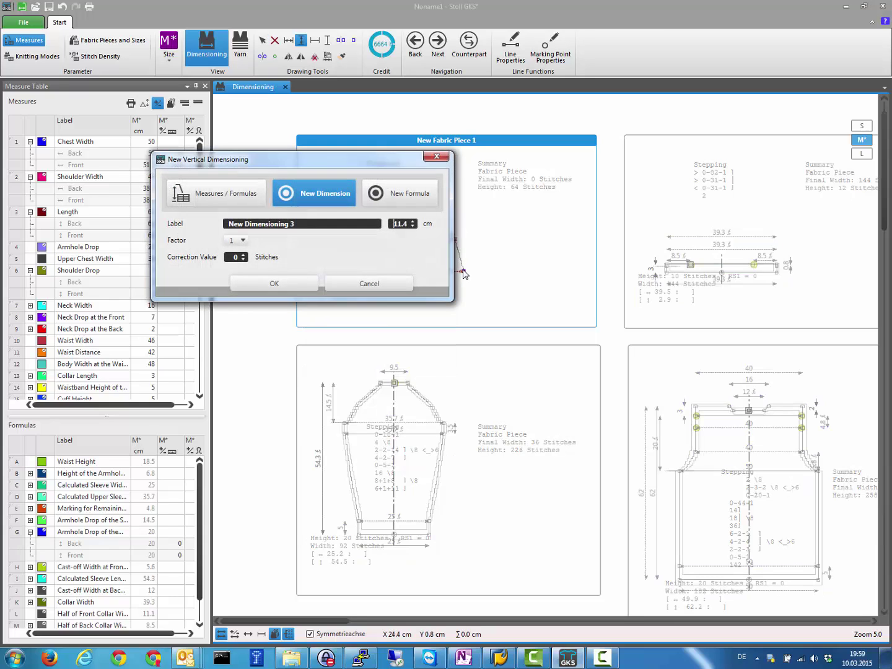
pyautogui.click(296, 284)
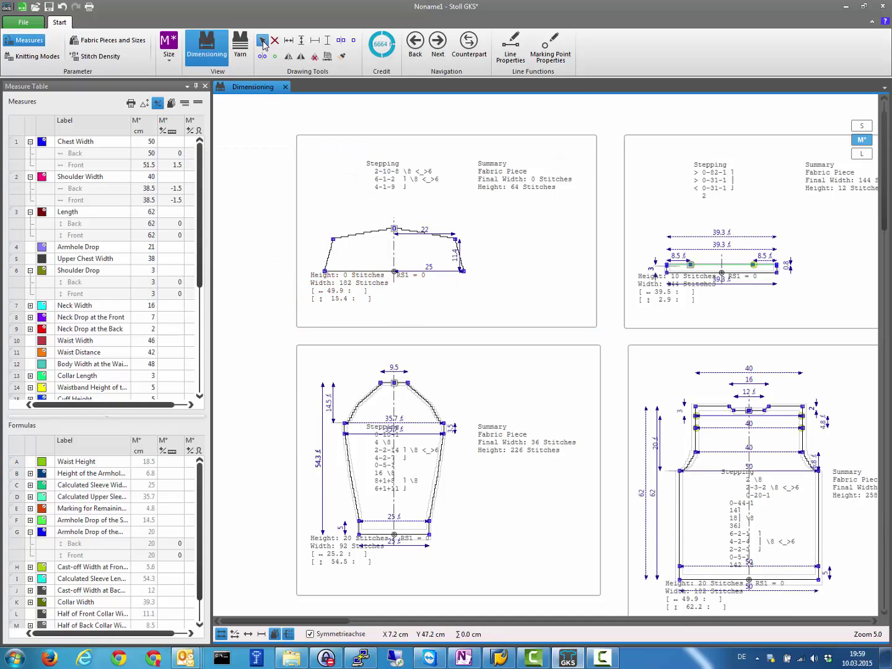
pyautogui.click(262, 41)
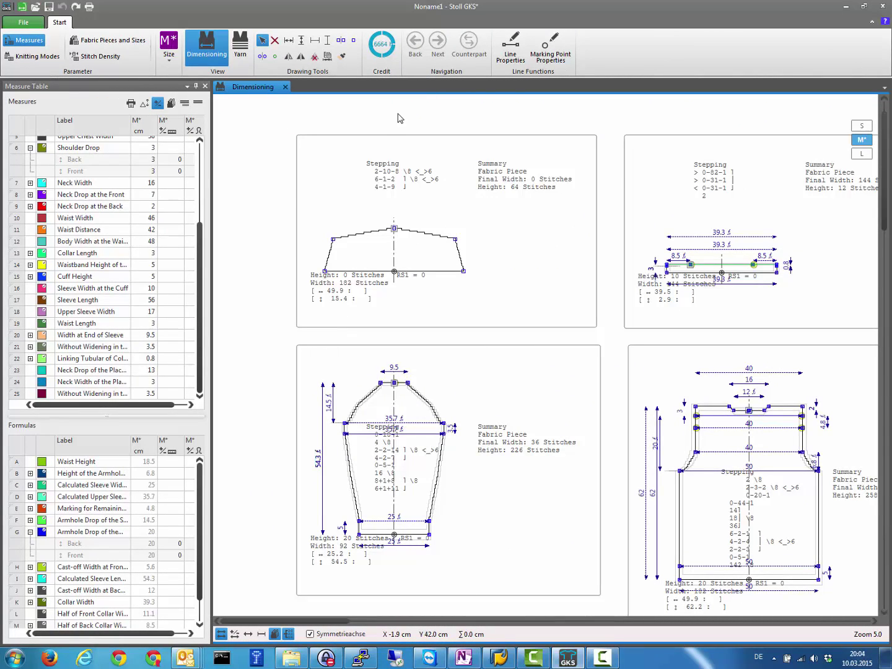
# Create a new horizontal dimension on New Fabric Piece 1 between the top centre point and the upper-right corner, accepting the proposed length.
pyautogui.press('less')
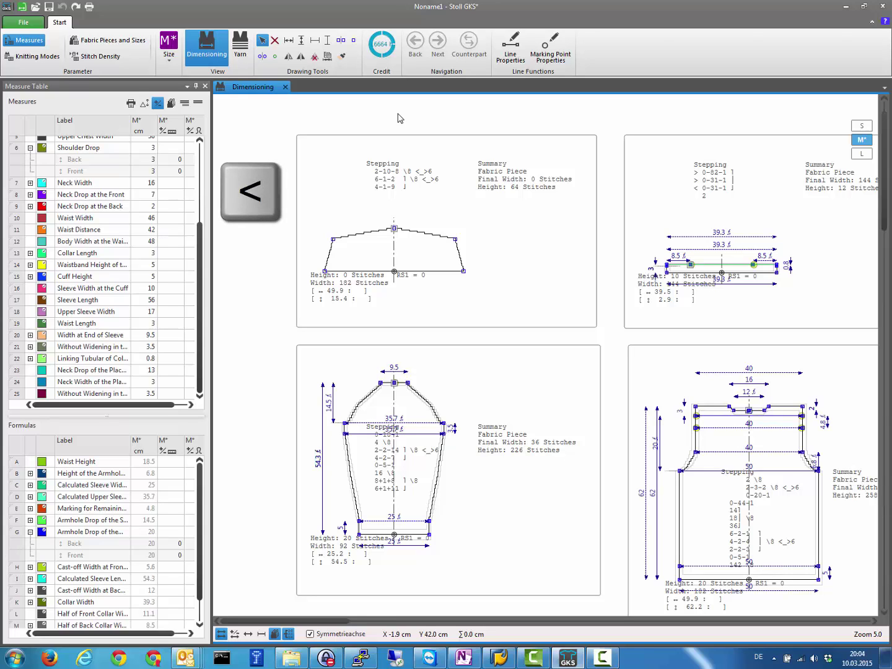
pyautogui.press('less')
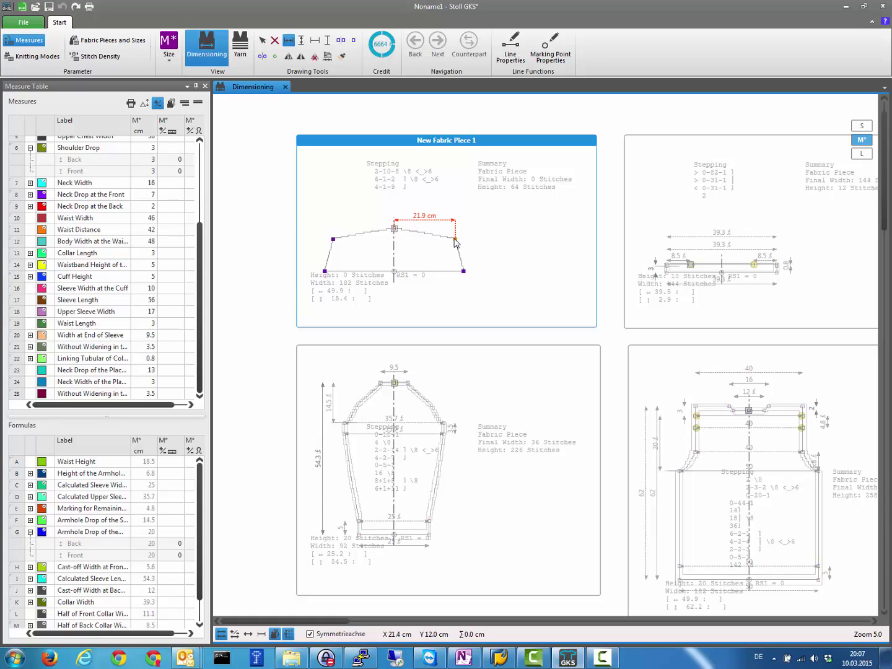
pyautogui.click(455, 241)
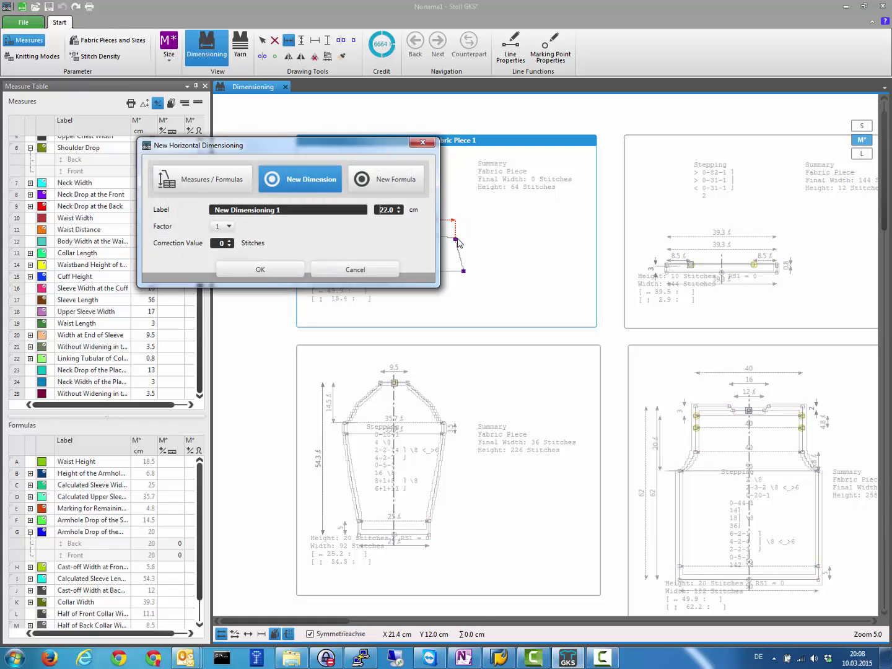
pyautogui.click(280, 275)
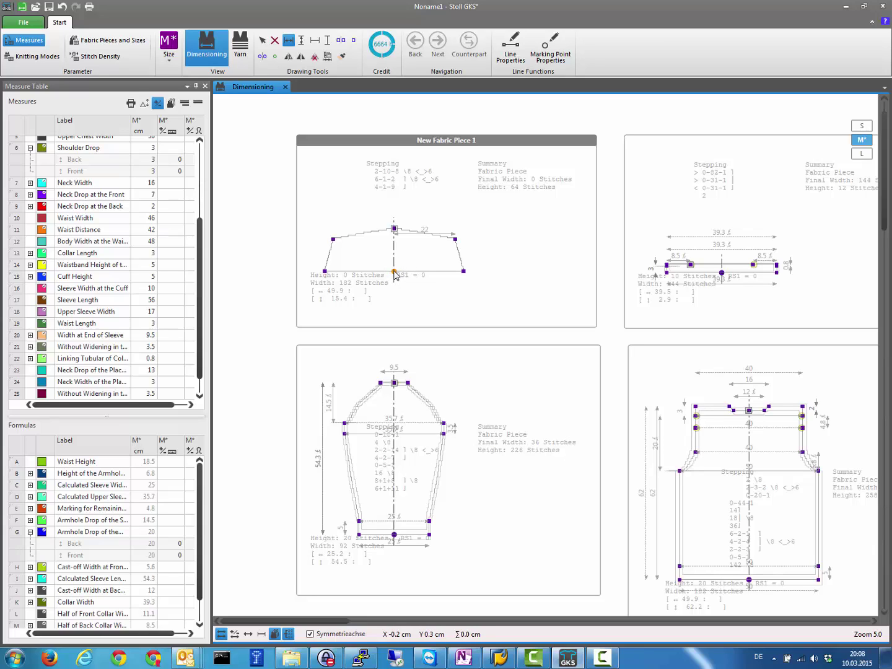
# Switch from horizontal to vertical dimensioning and dimension New Fabric Piece 1's height from the bottom centre point to the top centre point.
pyautogui.click(394, 271)
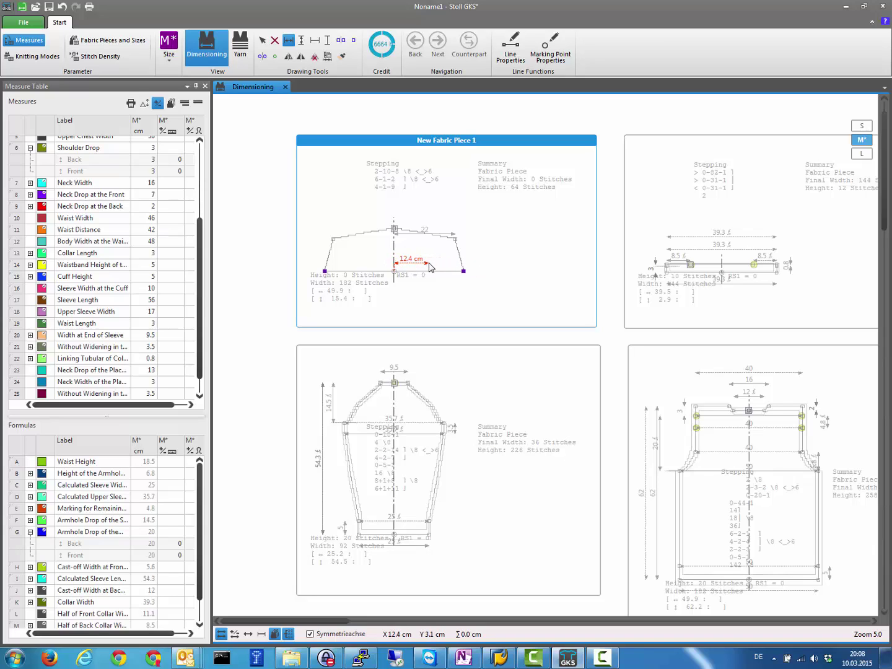
pyautogui.press('less')
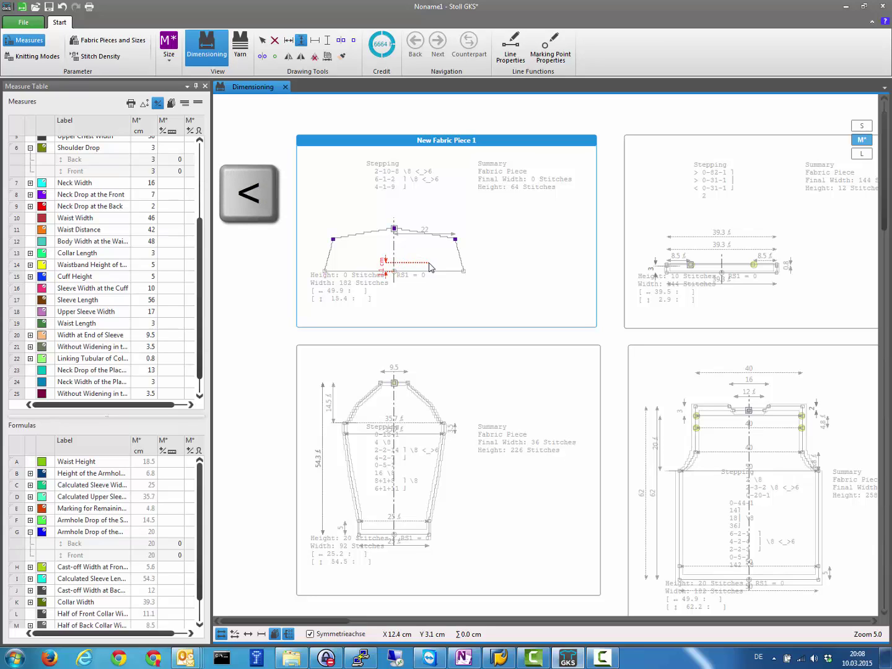
pyautogui.press('less')
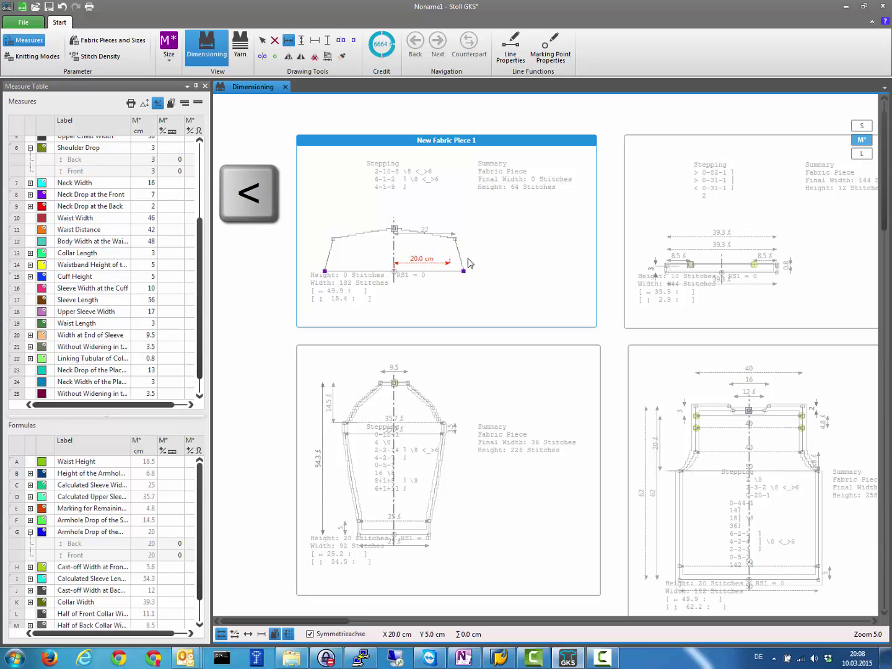
pyautogui.press('less')
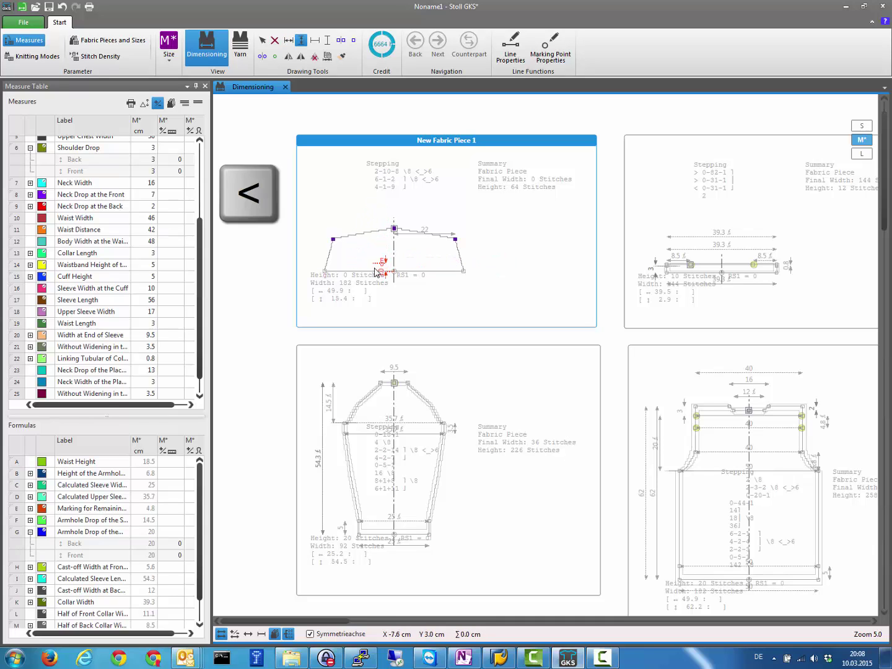
pyautogui.click(395, 229)
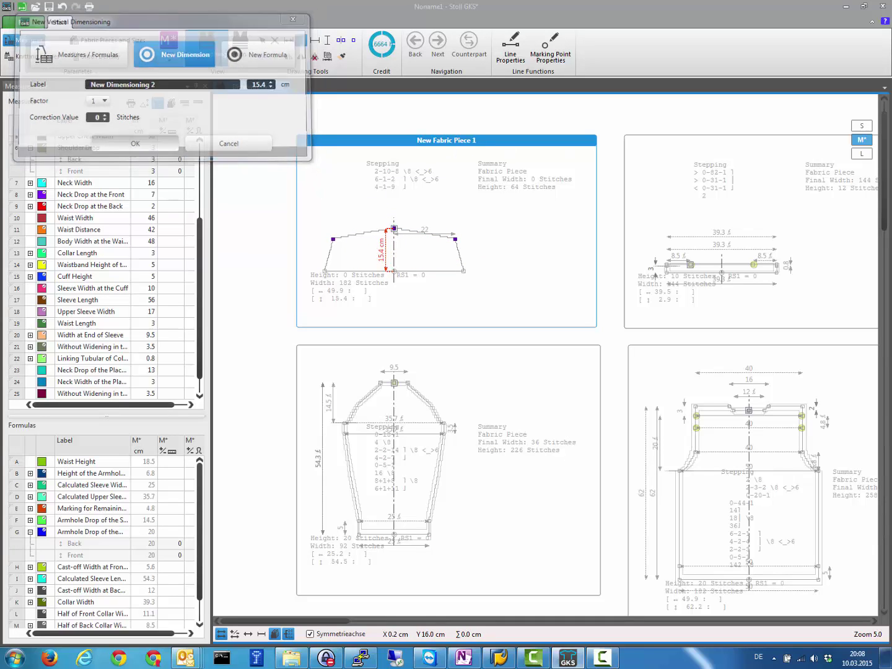
pyautogui.press('Return')
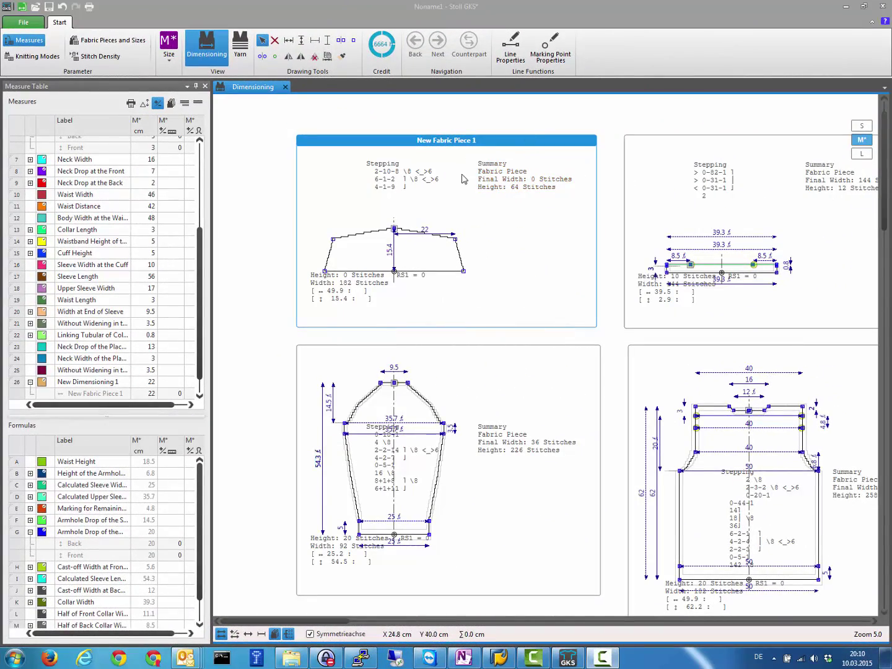
# Add a new horizontal dimension along New Fabric Piece 1's base from the bottom centre point to the lower-right corner.
pyautogui.click(288, 41)
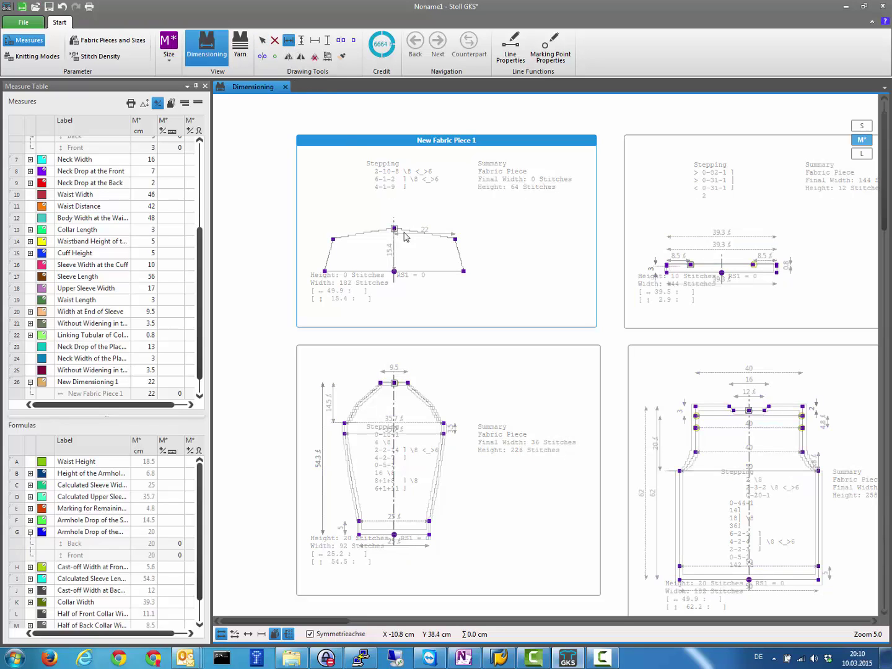
pyautogui.click(395, 272)
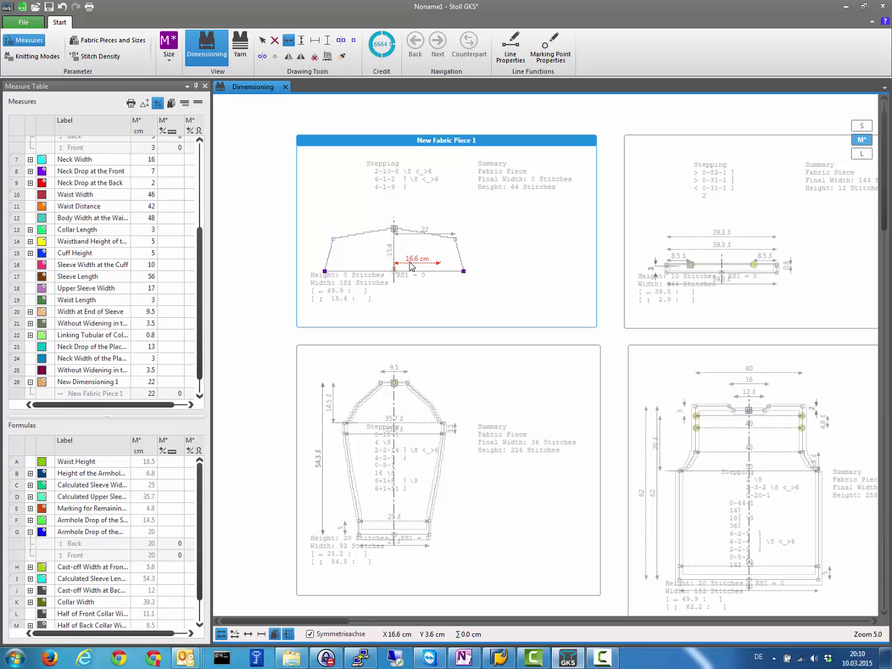
pyautogui.click(483, 256)
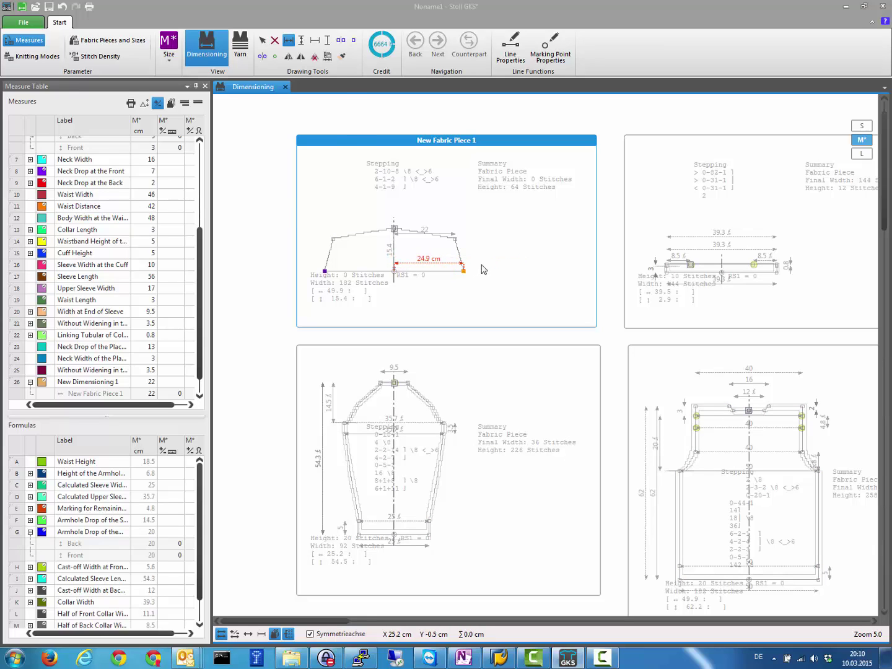
pyautogui.press('Return')
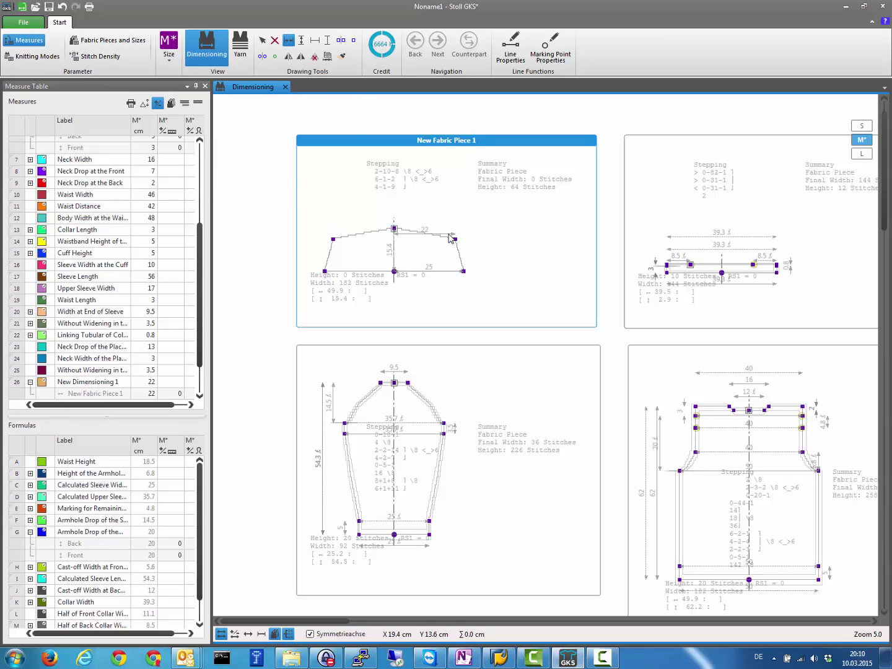
pyautogui.click(263, 40)
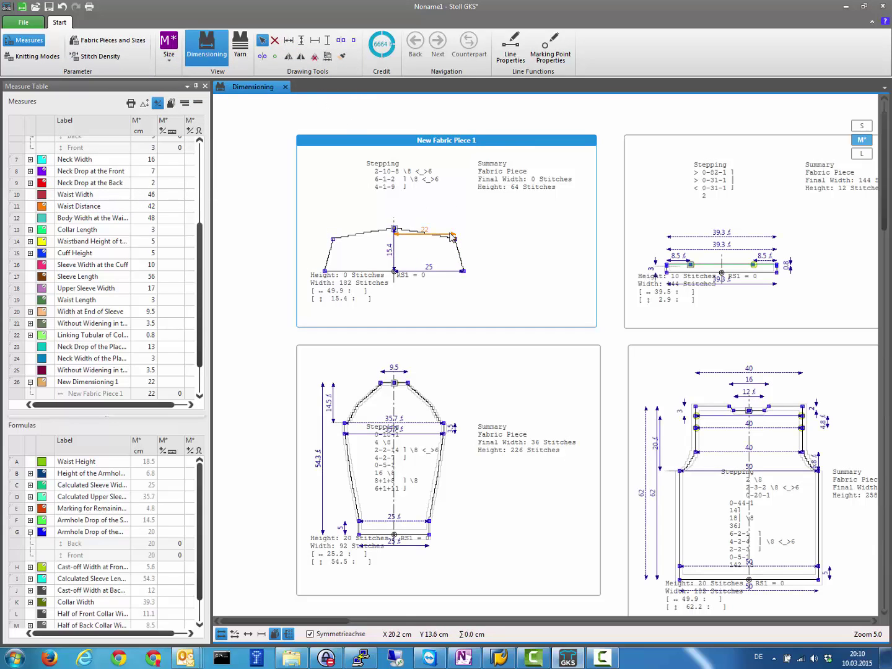
# Copy the upper 22 cm dimension of New Fabric Piece 1 to its base, from the bottom centre point to the lower-right corner.
pyautogui.click(452, 236)
pyautogui.rightClick(452, 236)
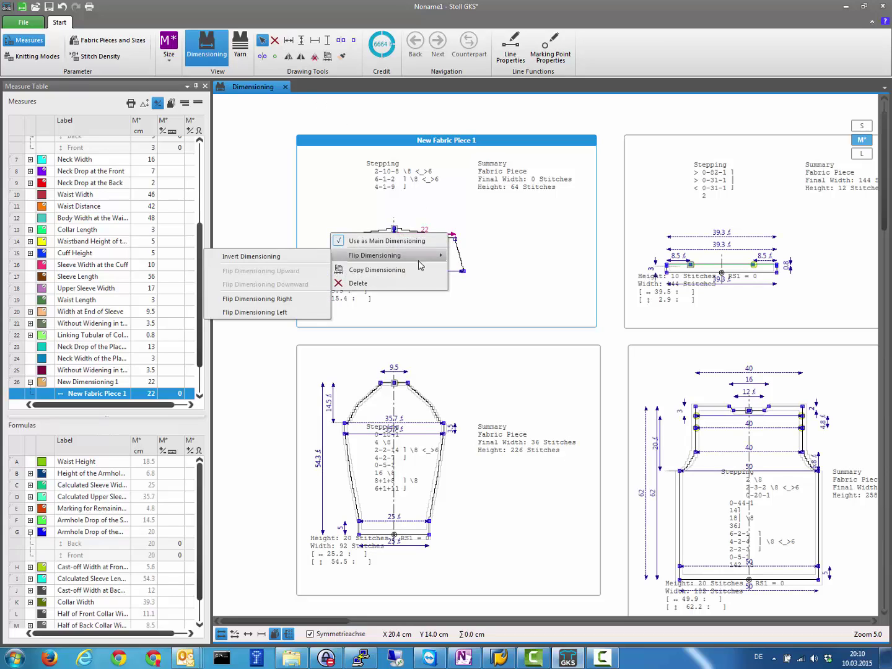
pyautogui.click(414, 270)
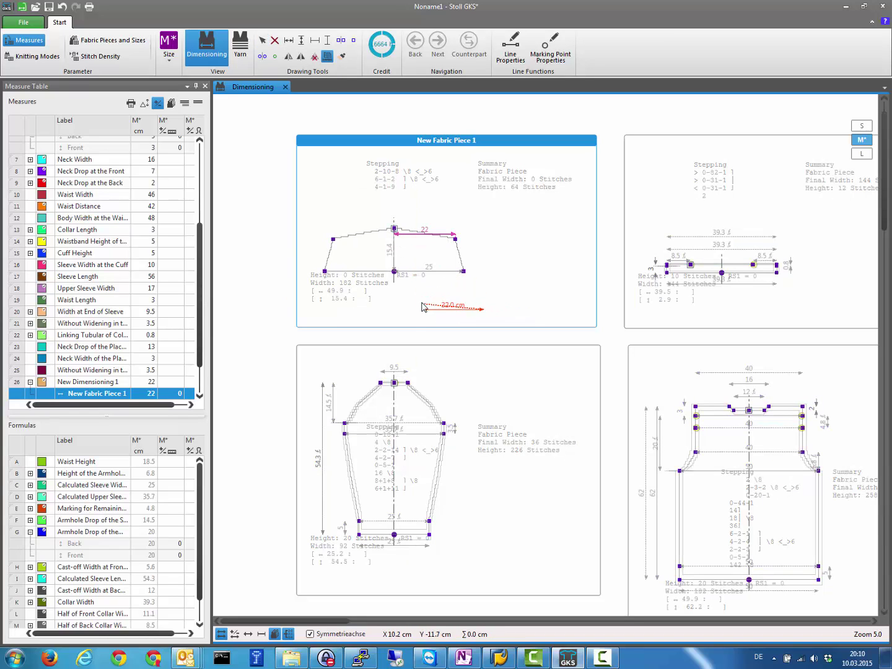
pyautogui.click(395, 273)
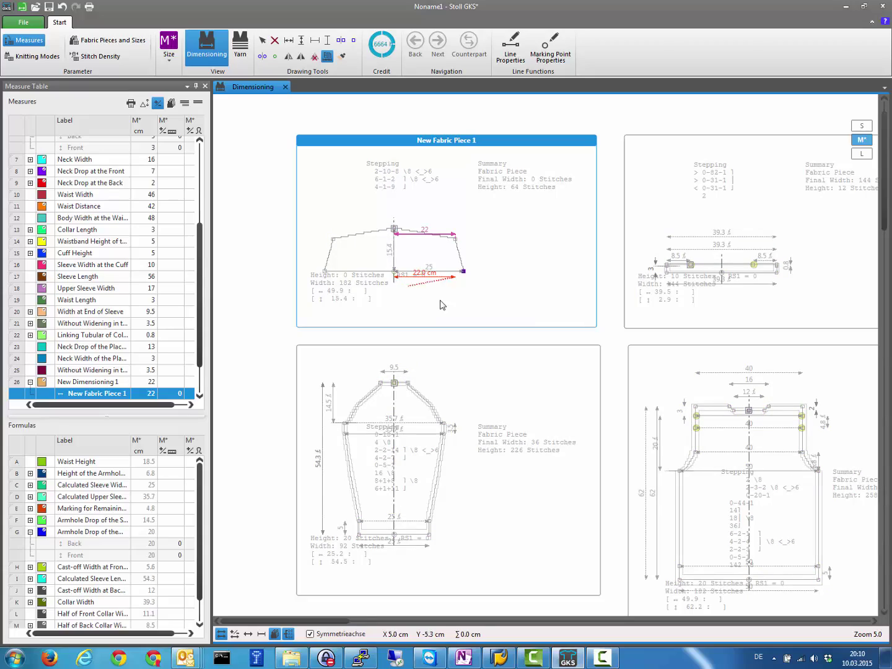
pyautogui.click(468, 276)
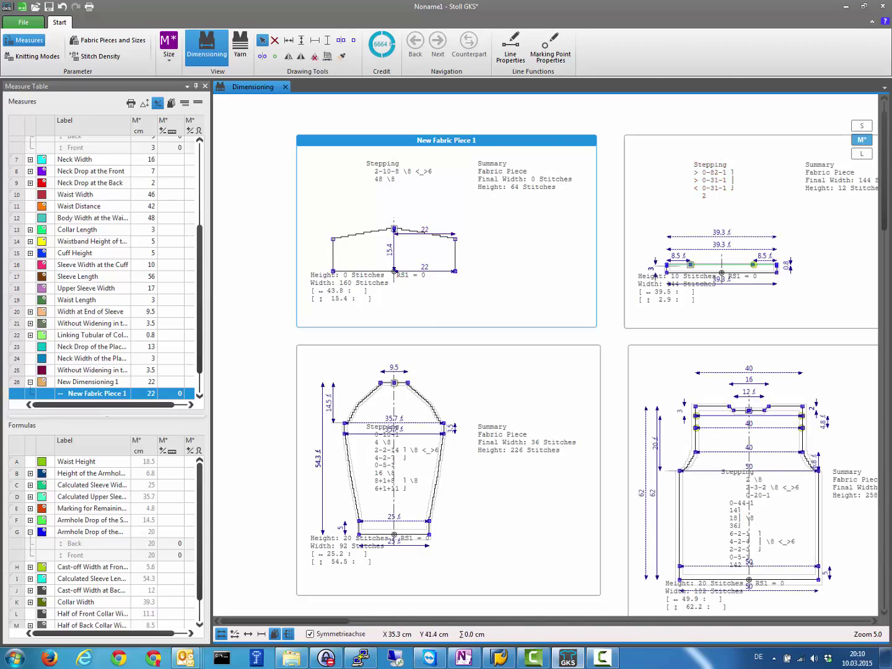